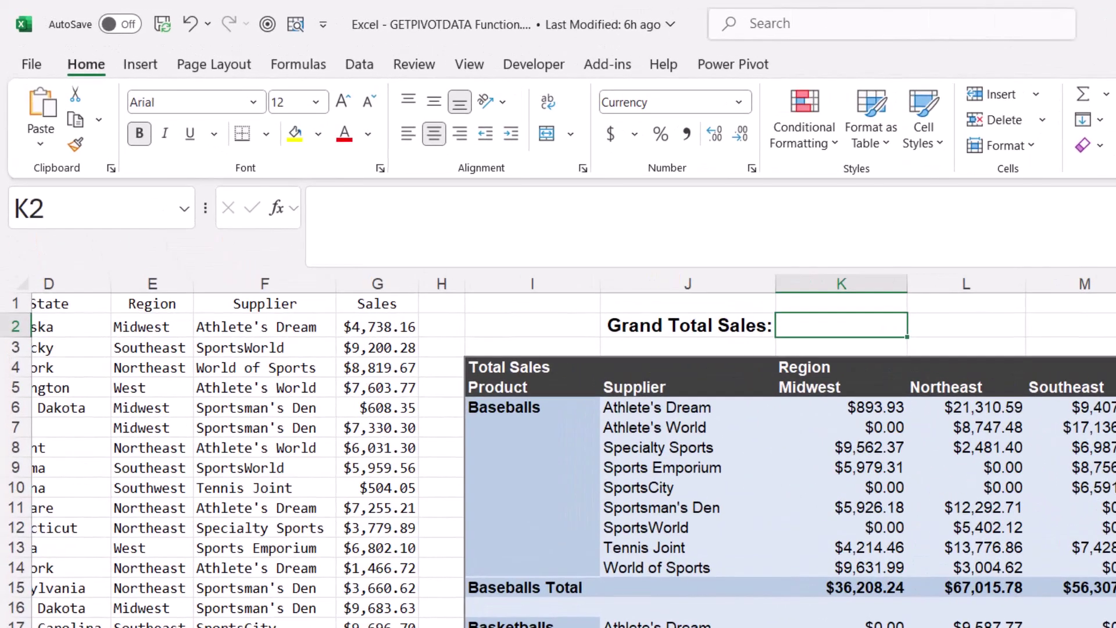
Enter =K9 in the Grand Total Sales cell, then clear it again.
text(=)
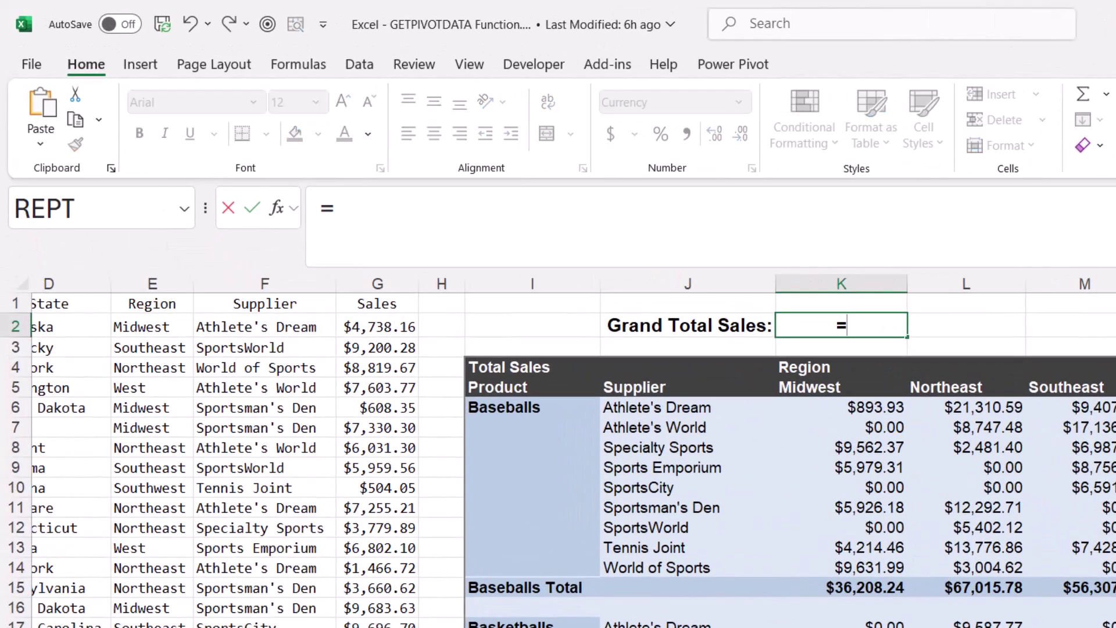
text(K9)
key(ctrl+Return)
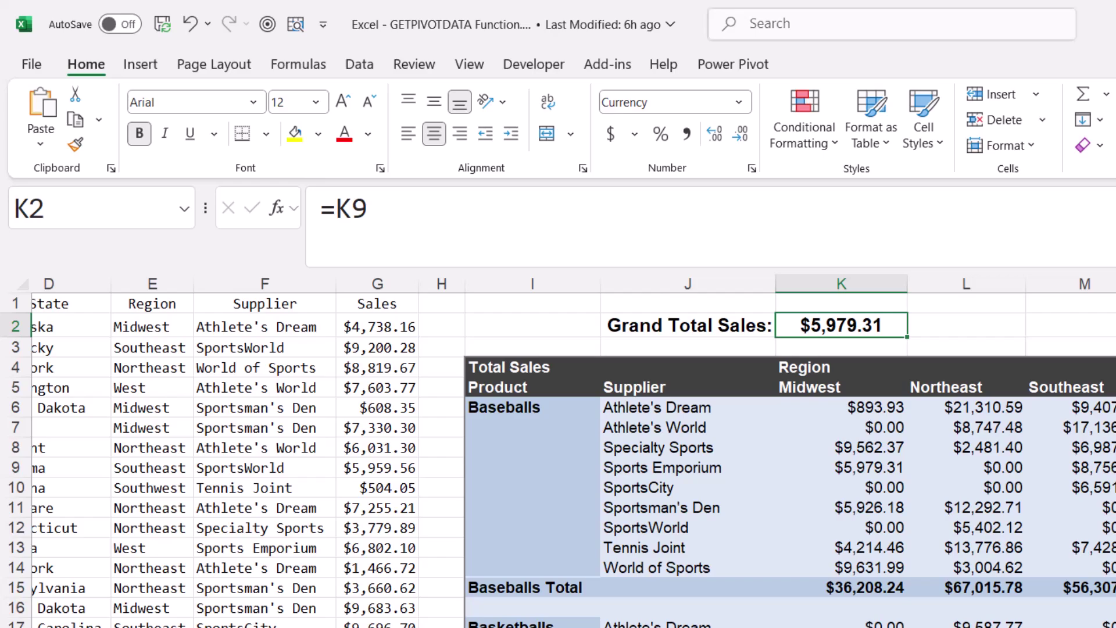
key(Delete)
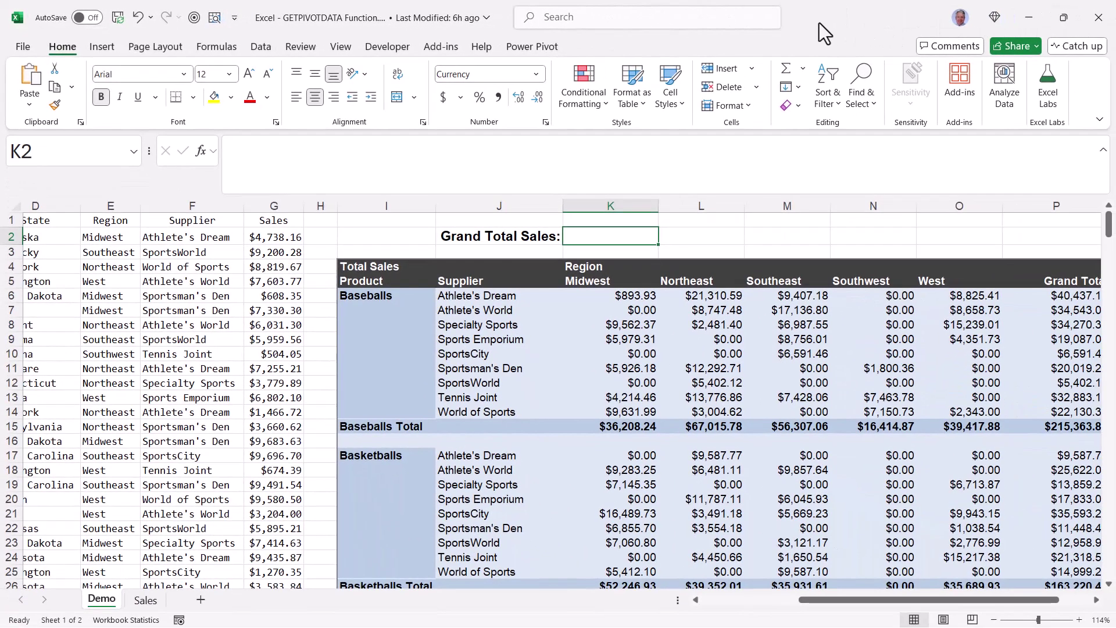
Build a GETPIVOTDATA formula referencing the Midwest Sports Emporium baseball sales.
text(=)
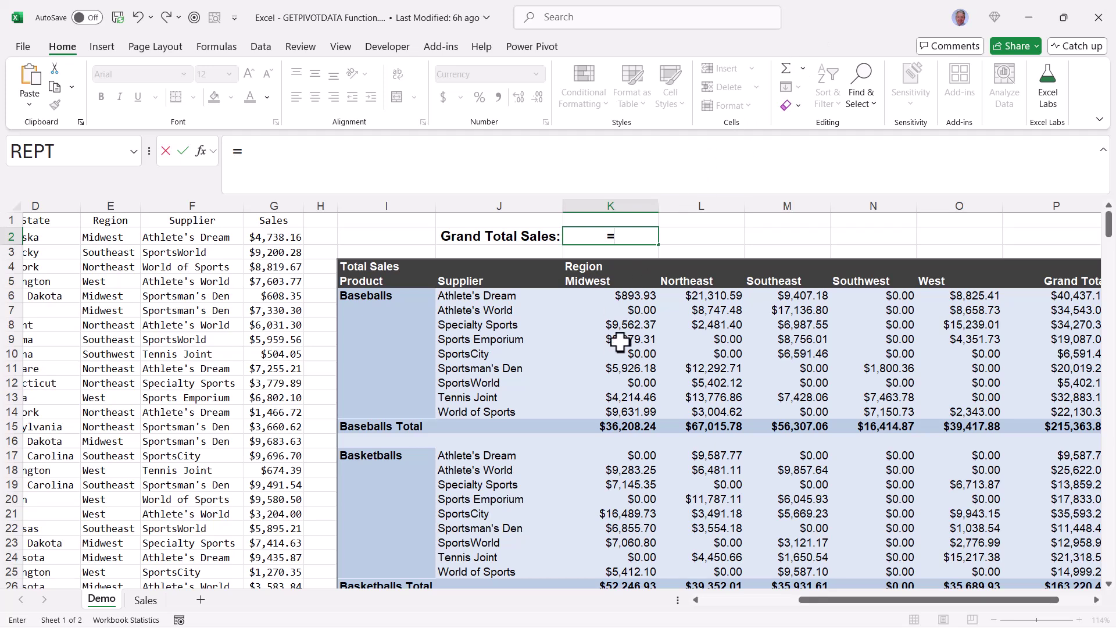
click(620, 343)
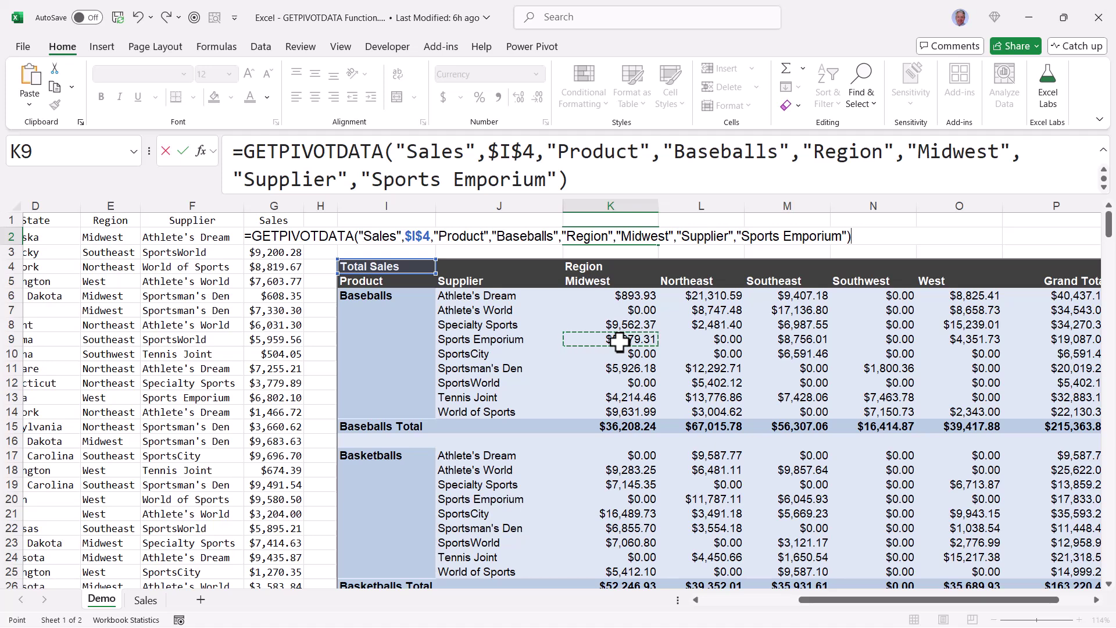
key(ctrl+Return)
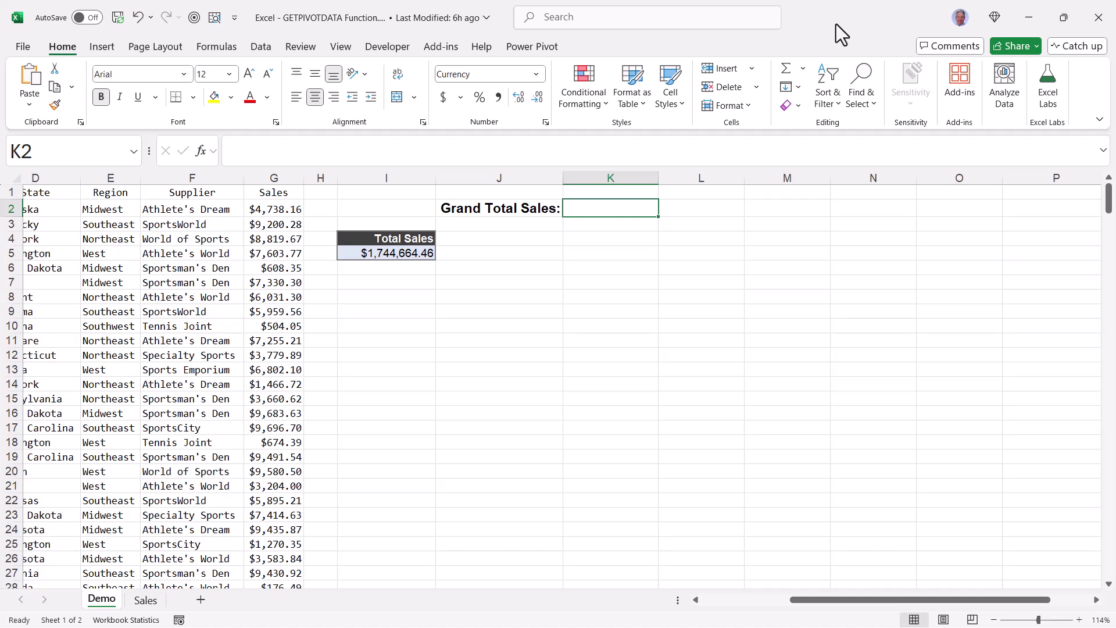
Review the Sales Representative, Date, Product, State, Region, Supplier and Sales columns.
drag(861, 599, 712, 602)
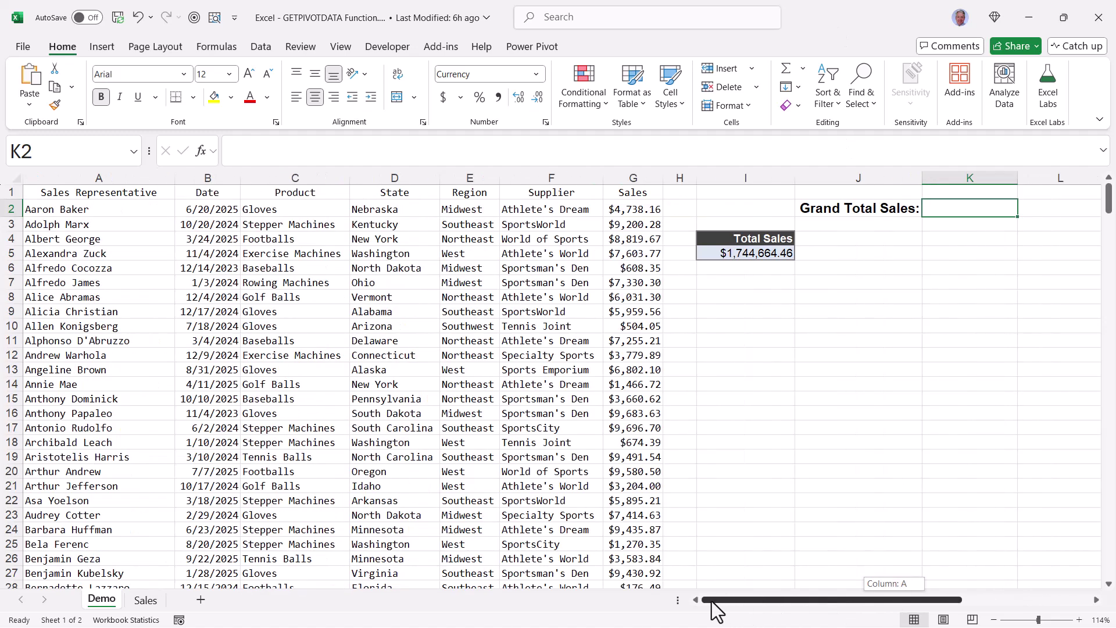
click(96, 175)
click(223, 174)
click(297, 174)
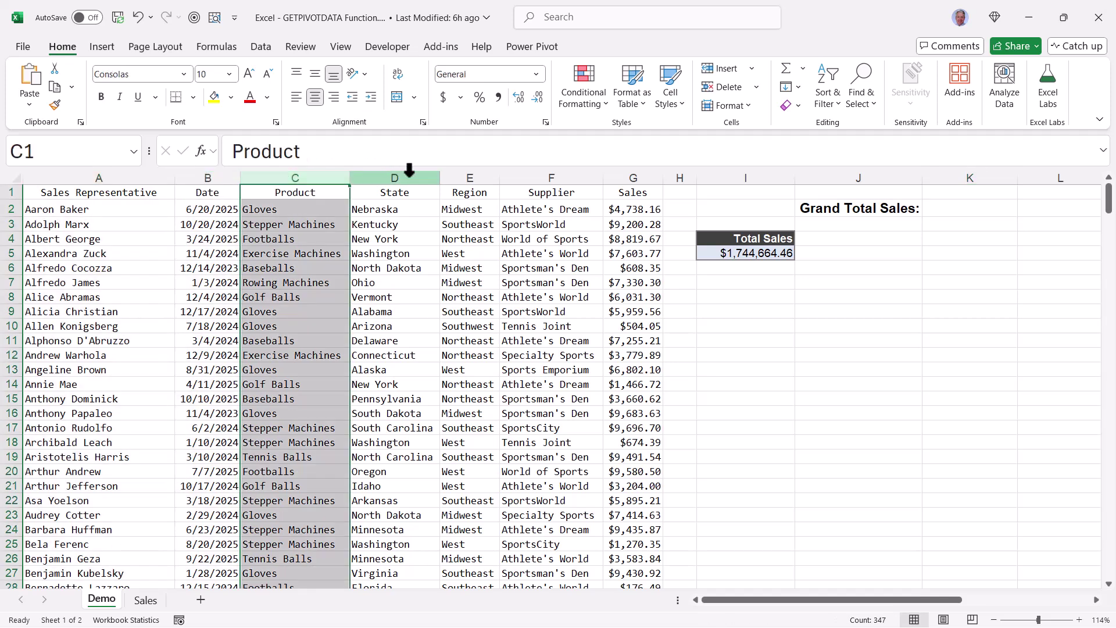
click(408, 174)
click(472, 174)
click(530, 174)
click(622, 176)
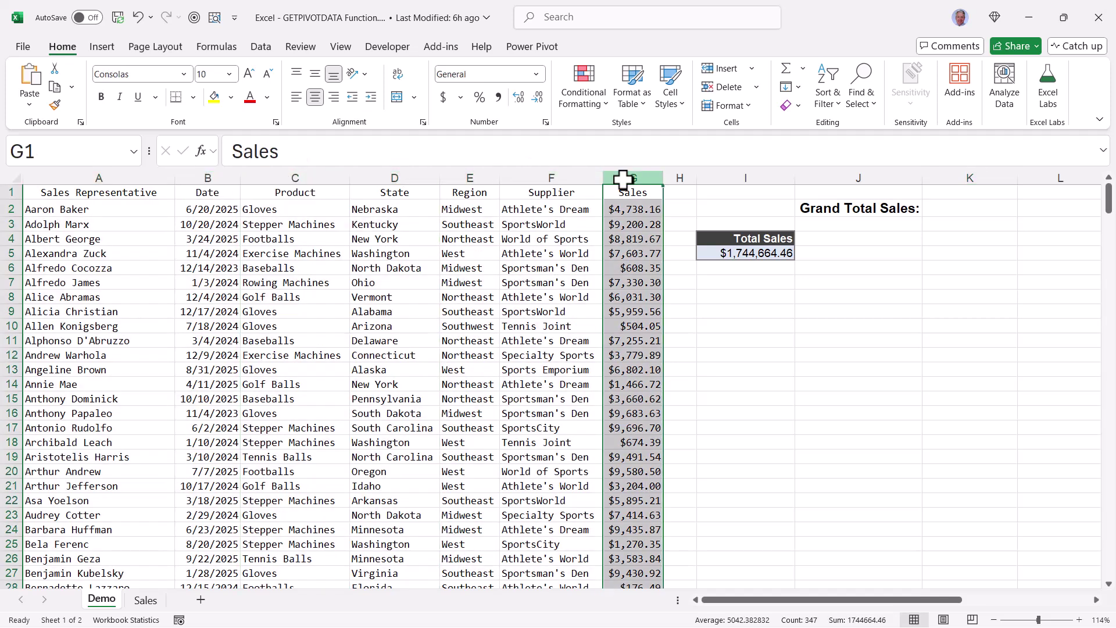
Set Grand Total Sales in K2 to =I5, showing $1,744,664.46.
click(995, 209)
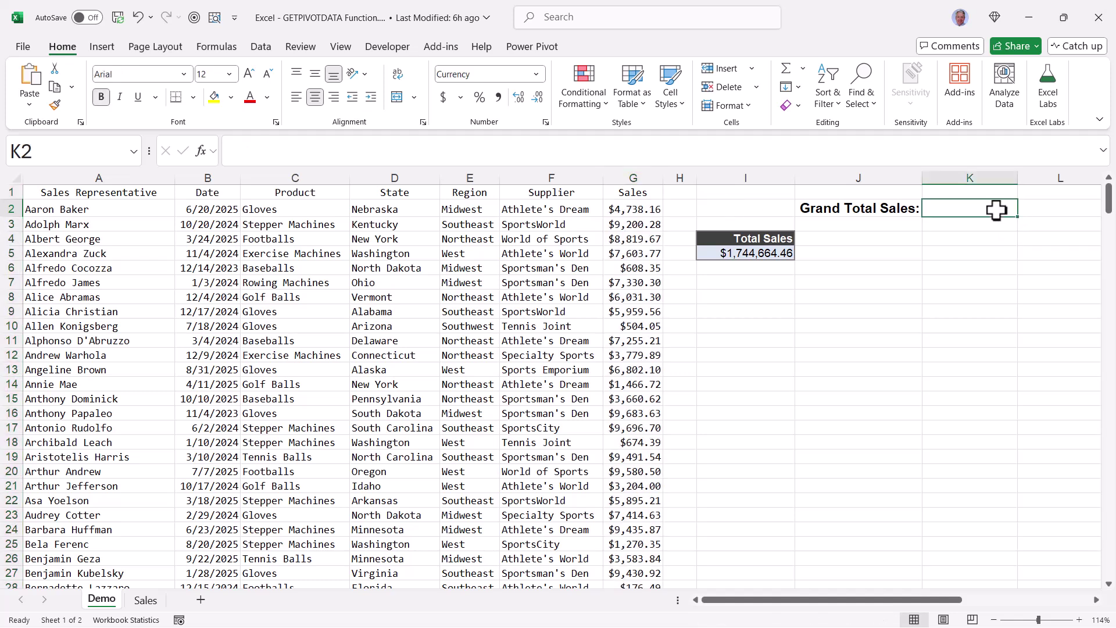
drag(881, 606, 953, 608)
text(=)
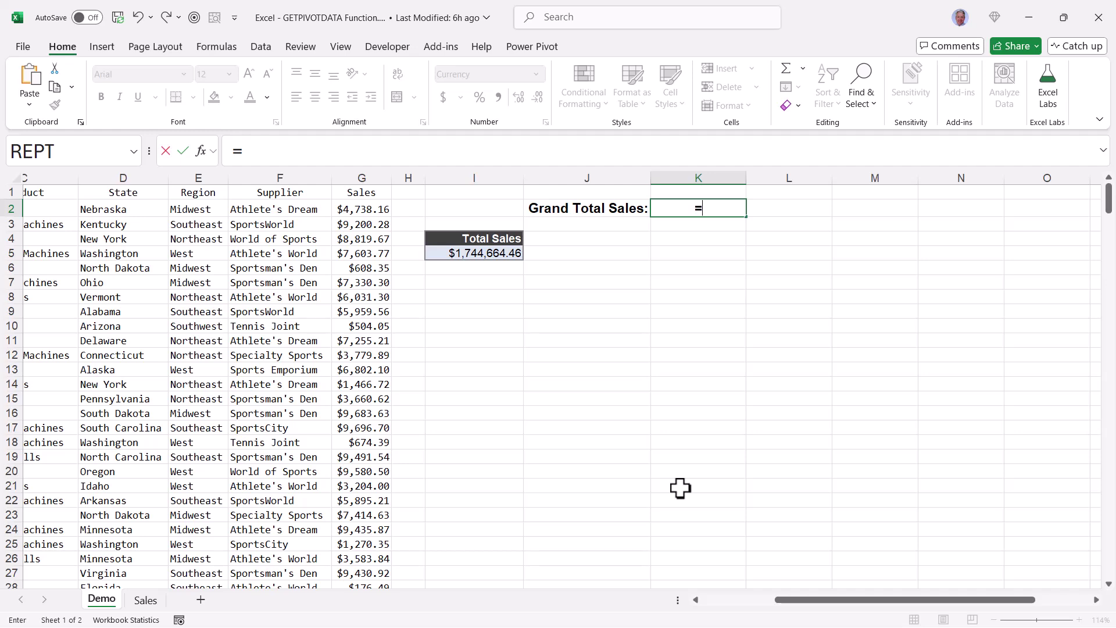
text(I5)
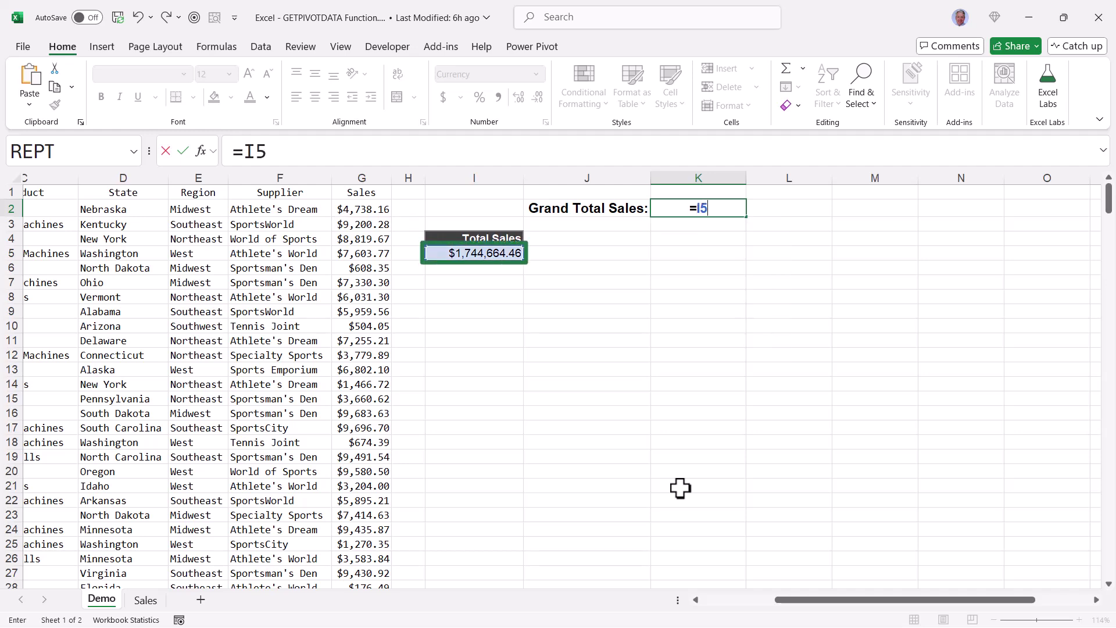
key(ctrl+Return)
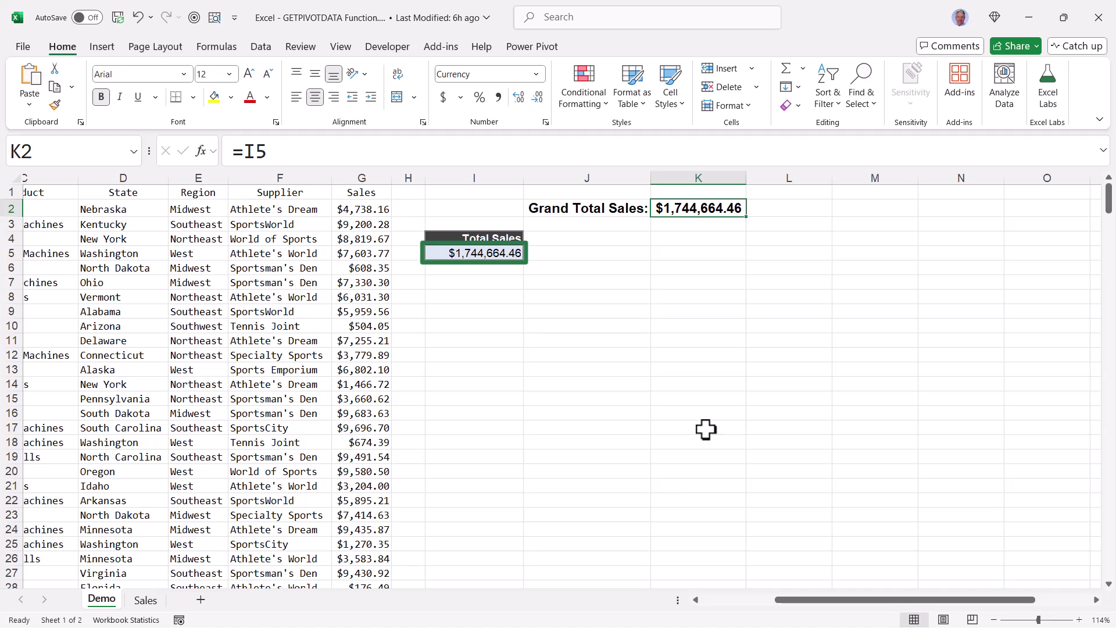
Add Product as pivot rows and point Grand Total Sales at =J14.
click(471, 253)
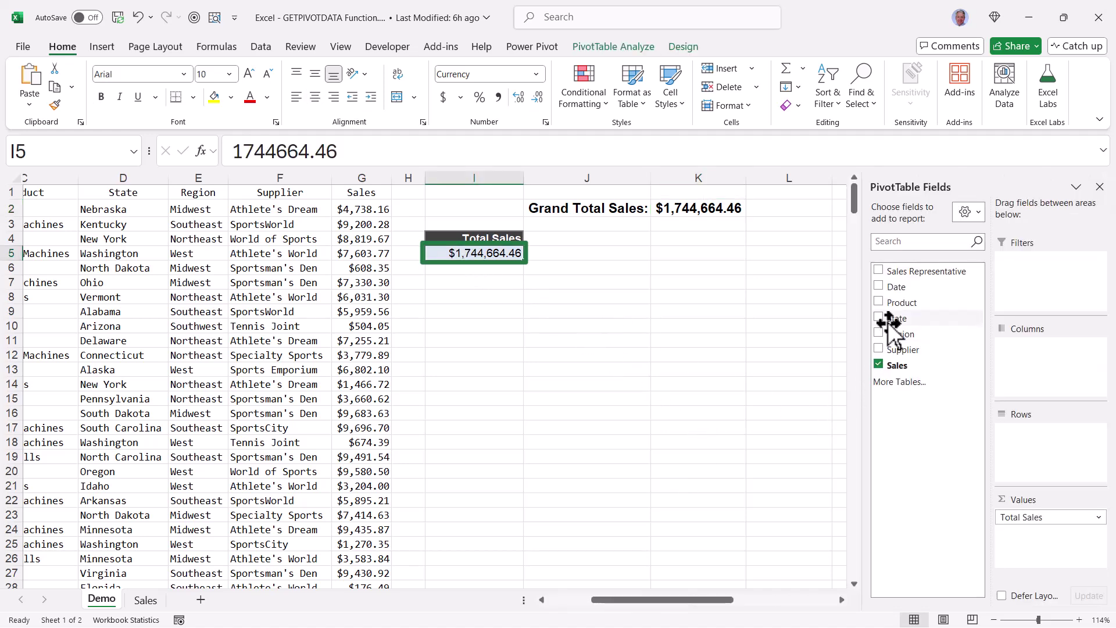
drag(890, 302, 1069, 483)
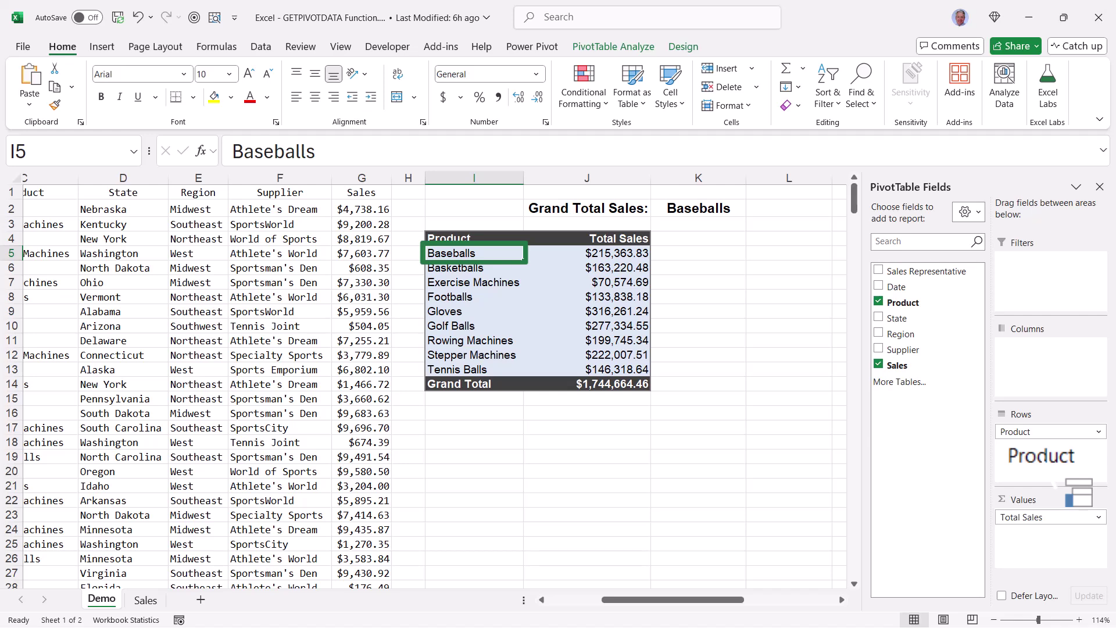
click(708, 210)
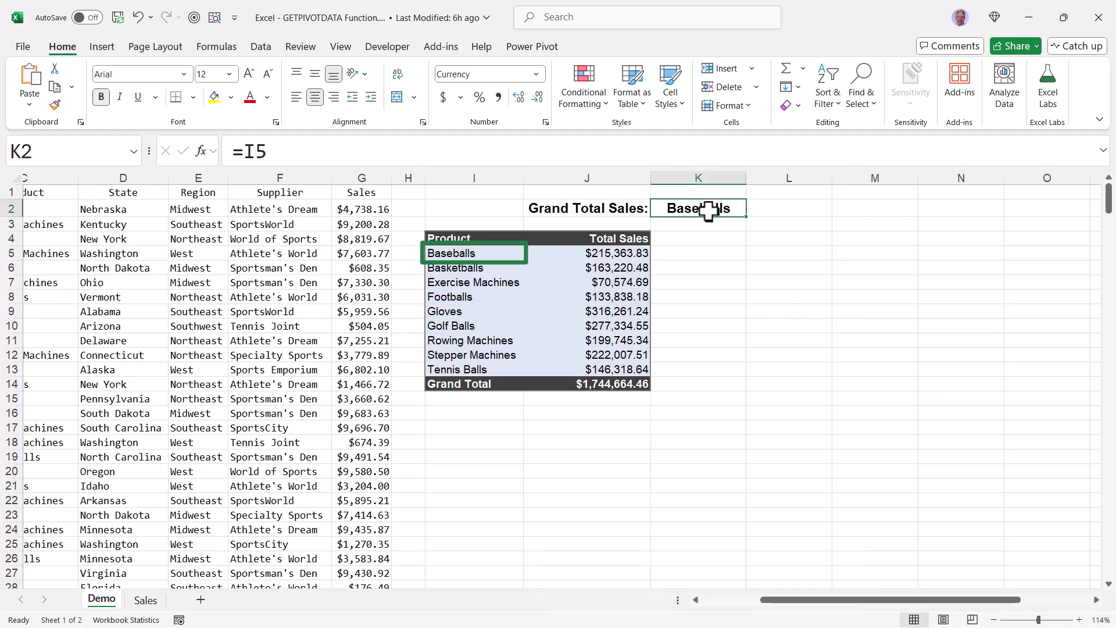
text(=J)
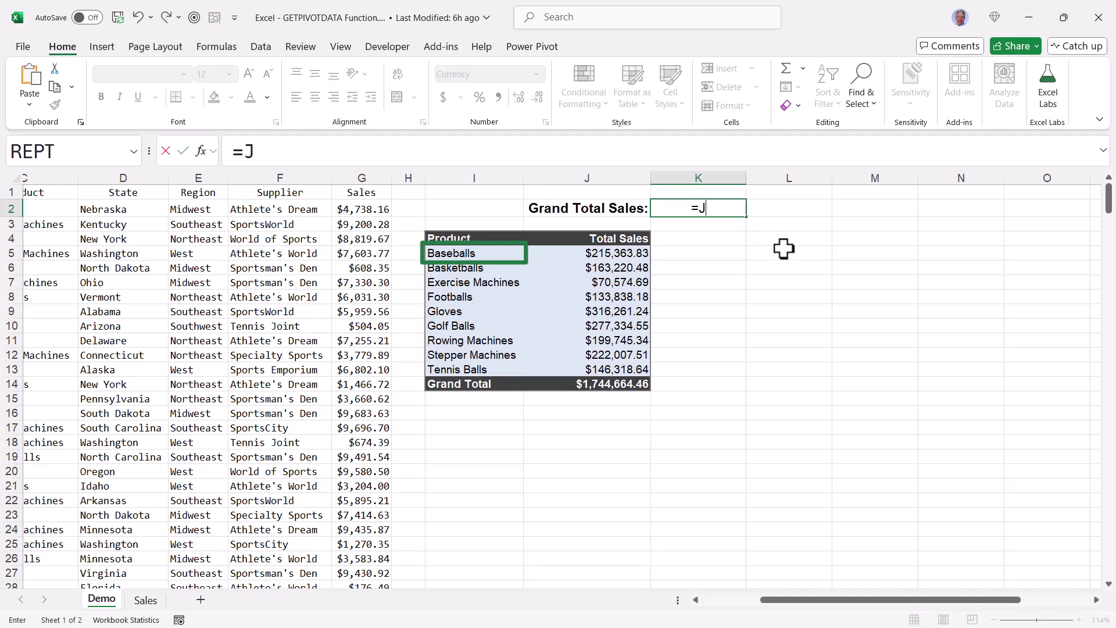
text(14)
key(ctrl+Return)
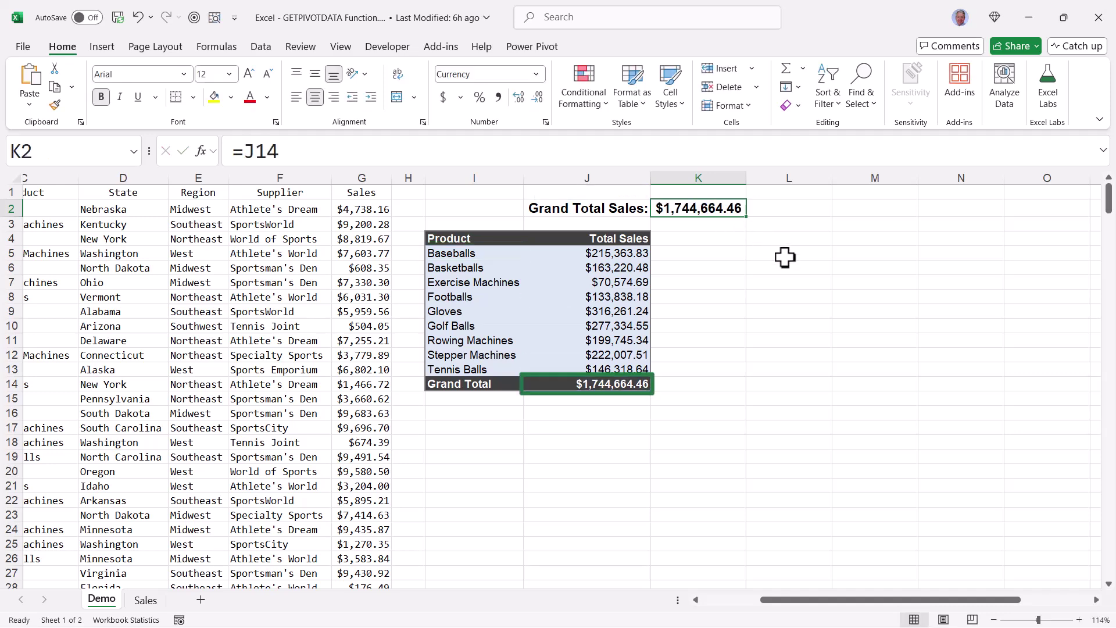
Add Region as pivot columns, then remove both Product and Region from the pivot.
click(609, 267)
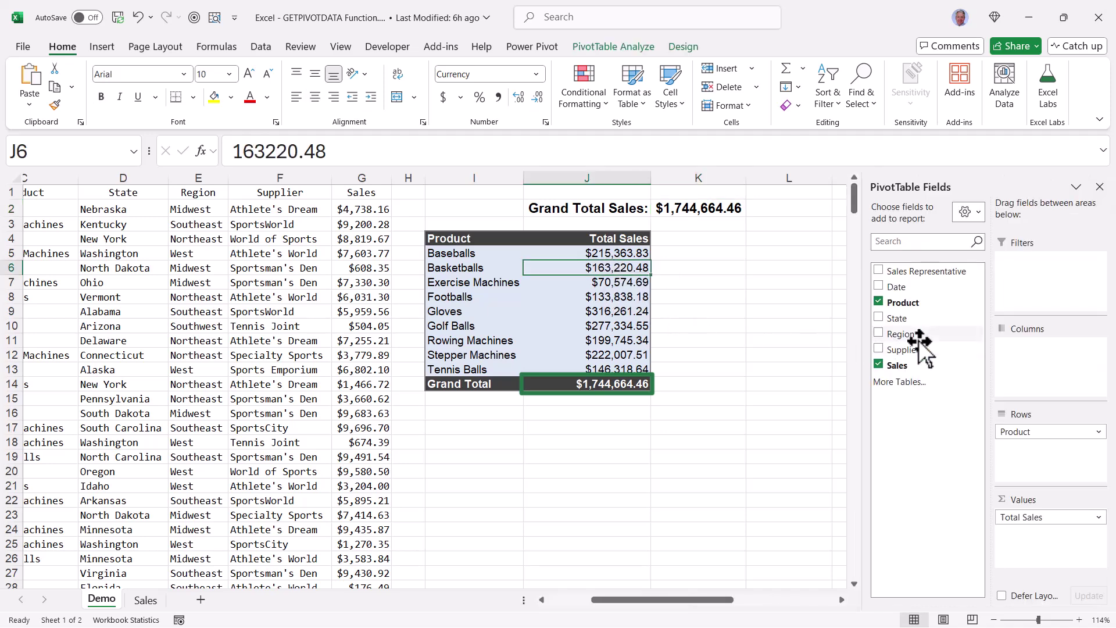
drag(903, 334, 1081, 377)
click(698, 208)
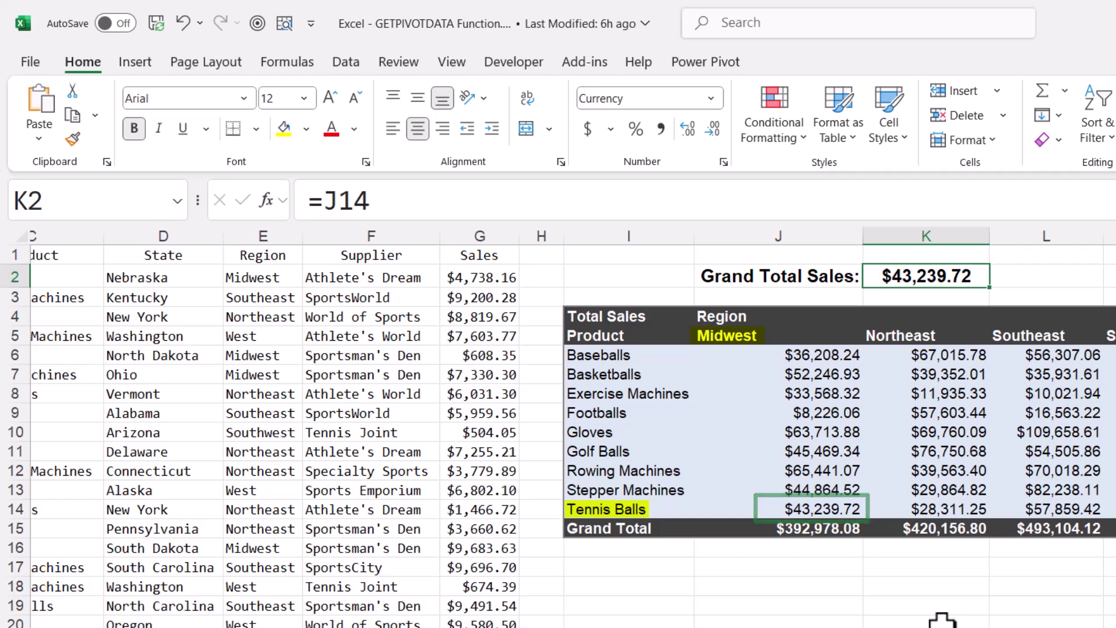
click(947, 451)
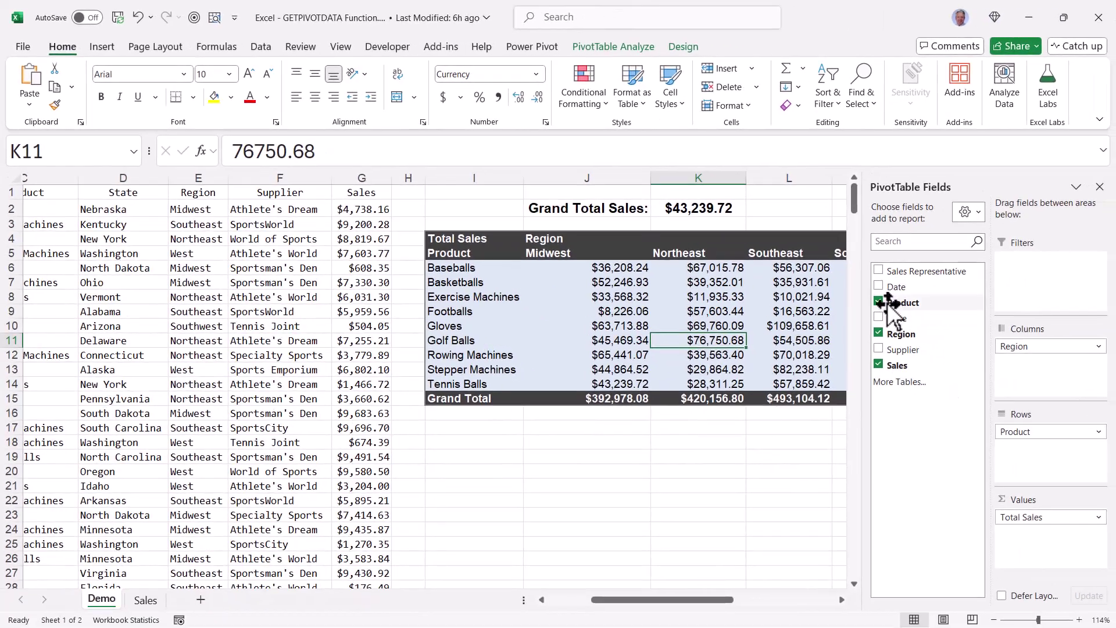
click(881, 302)
click(874, 333)
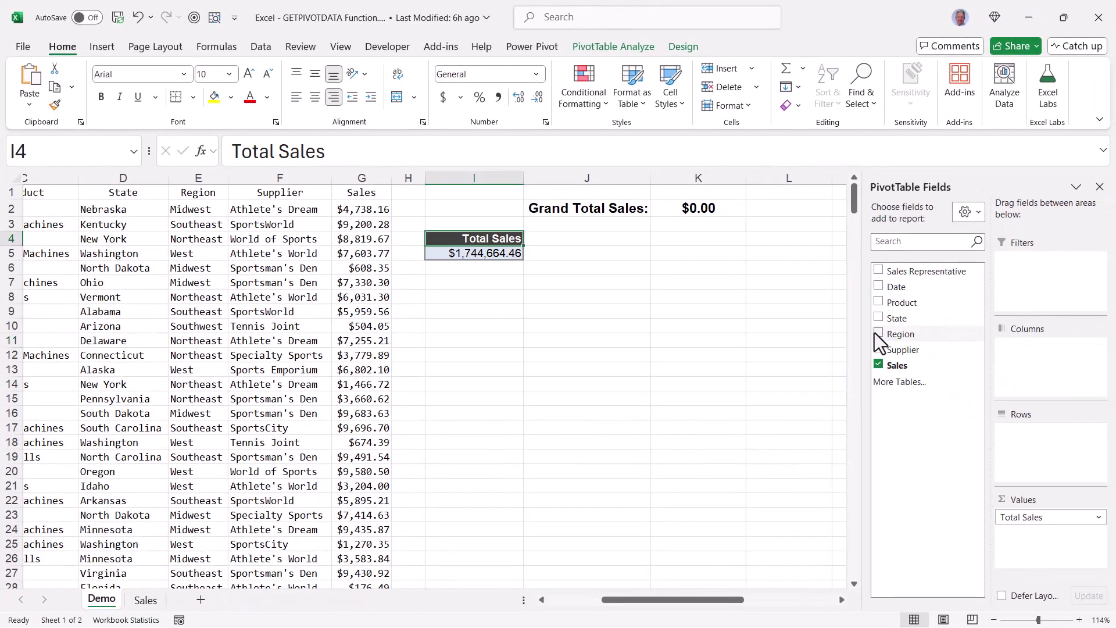
Delete the broken =J14 reference in K2, leaving Grand Total Sales blank.
click(728, 210)
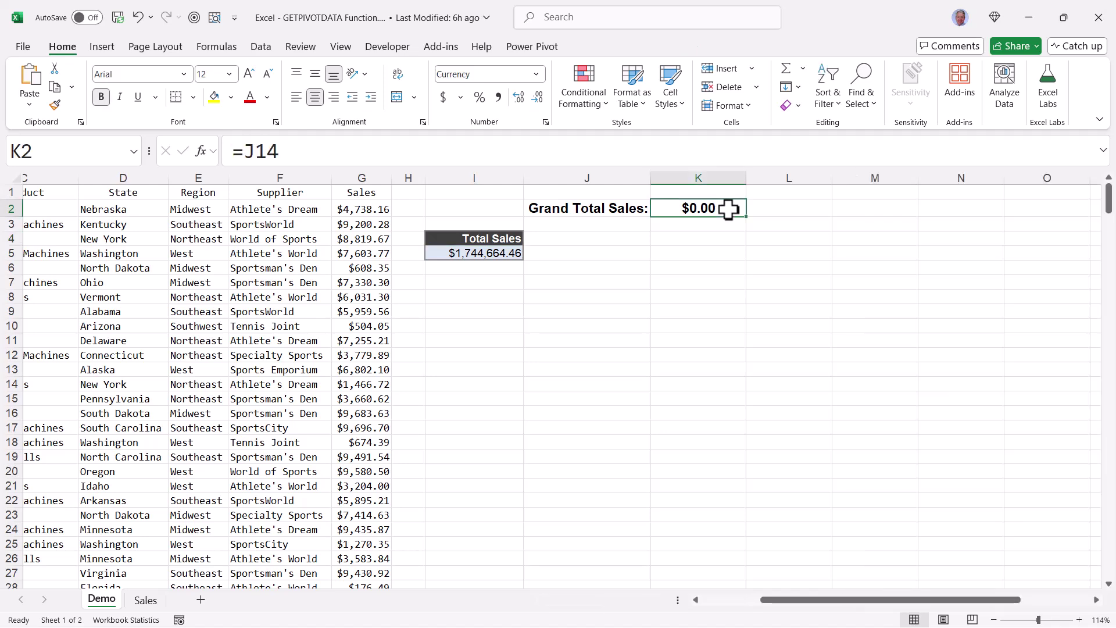
double_click(728, 210)
key(BackSpace)
key(BackSpace)
key(BackSpace)
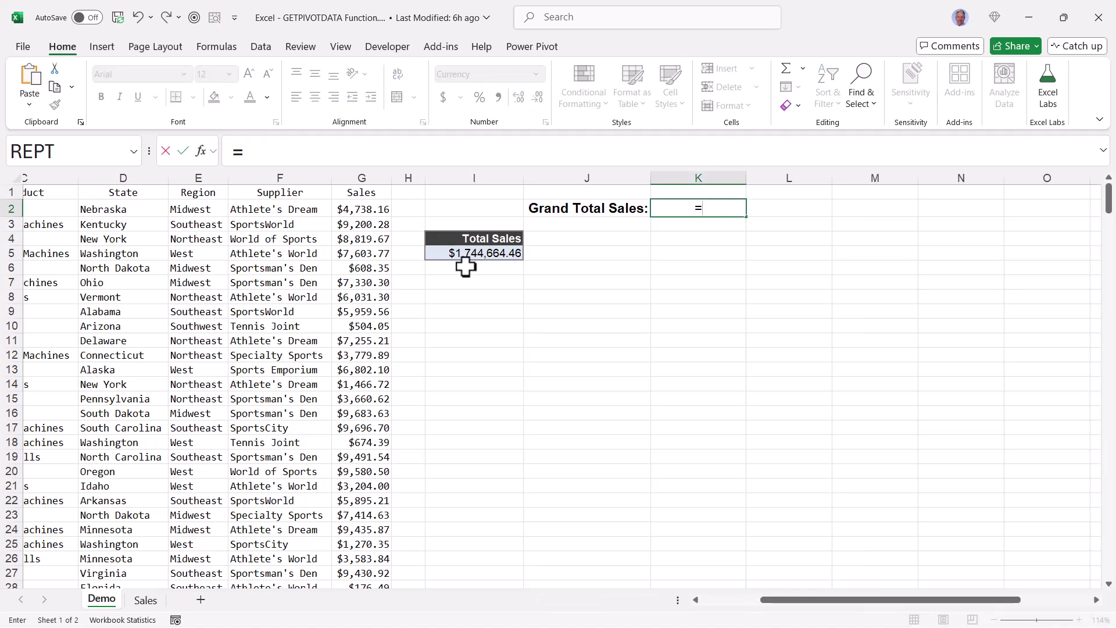
click(469, 252)
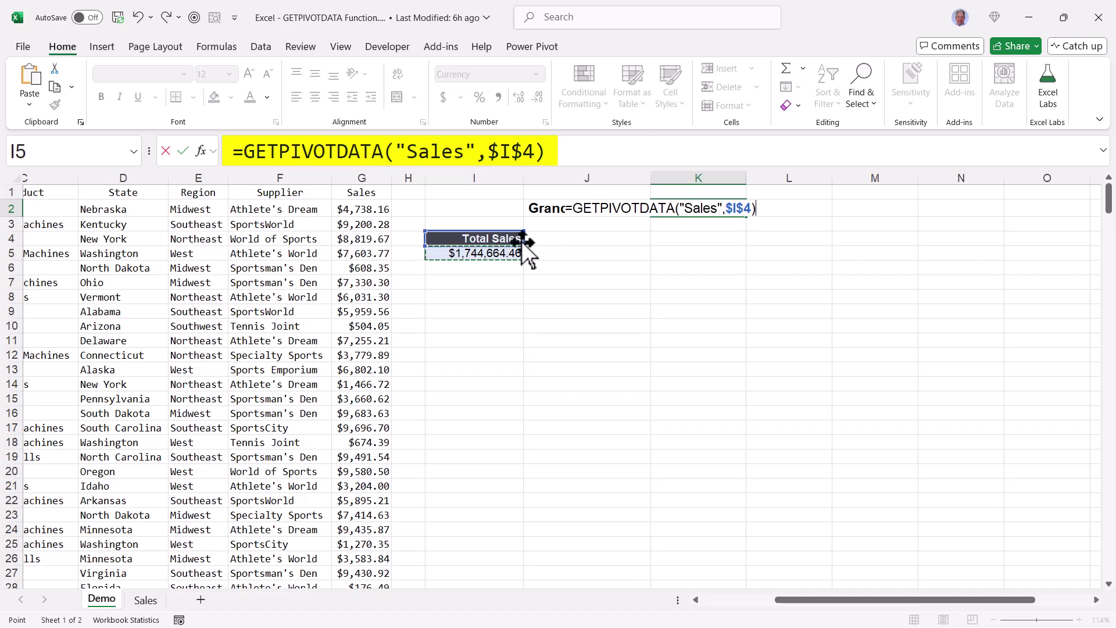
key(Escape)
Show the PivotTable Analyze Options list to confirm Generate GetPivotData is checked.
click(497, 253)
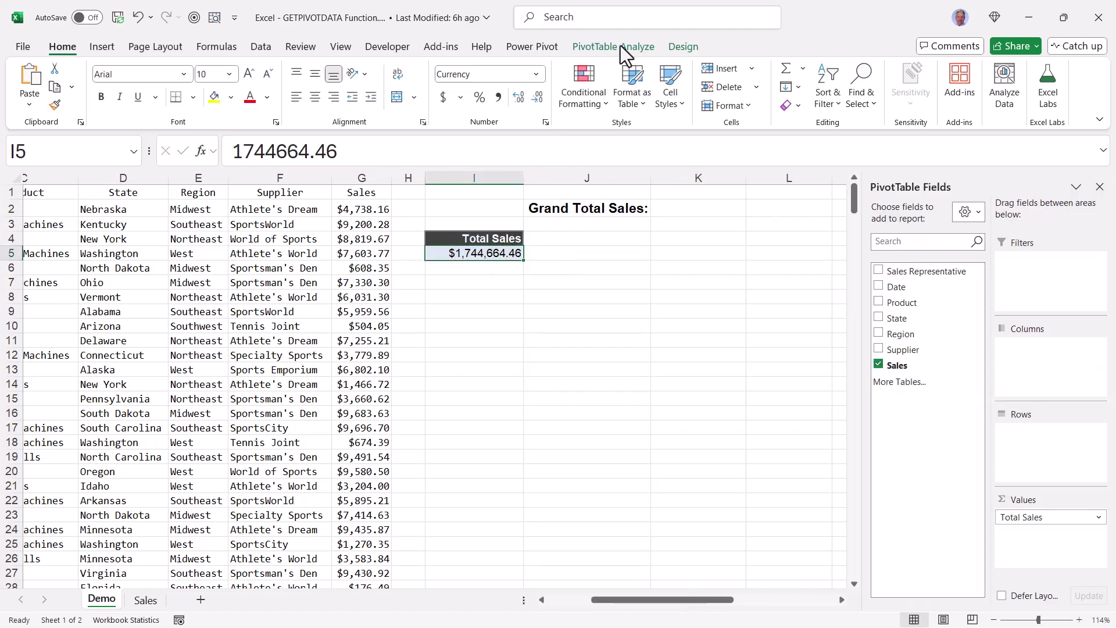
click(613, 46)
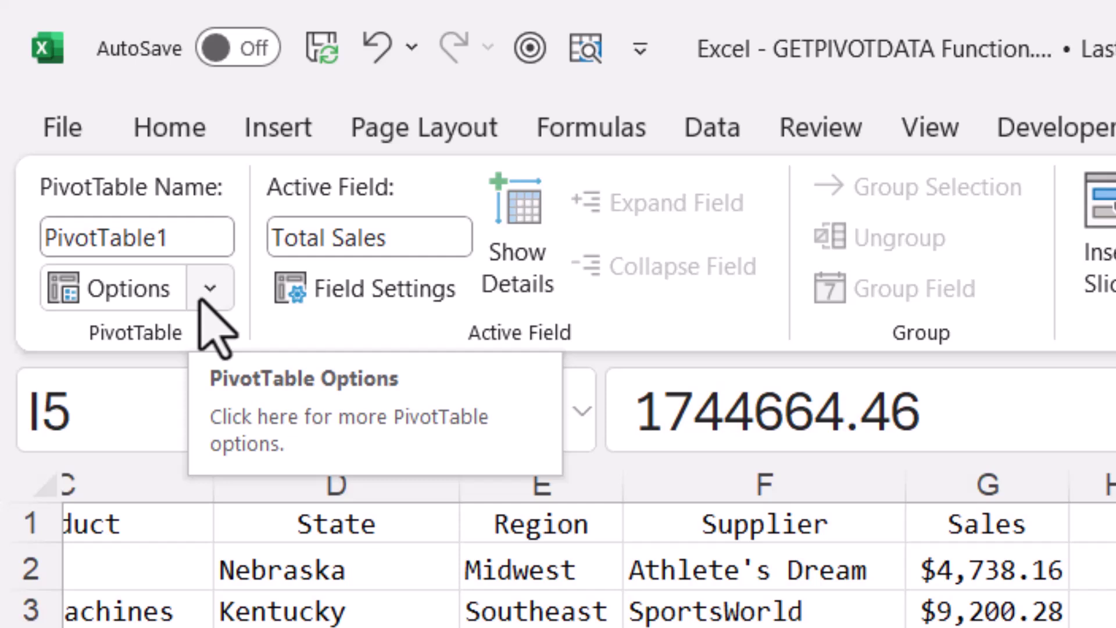
click(200, 298)
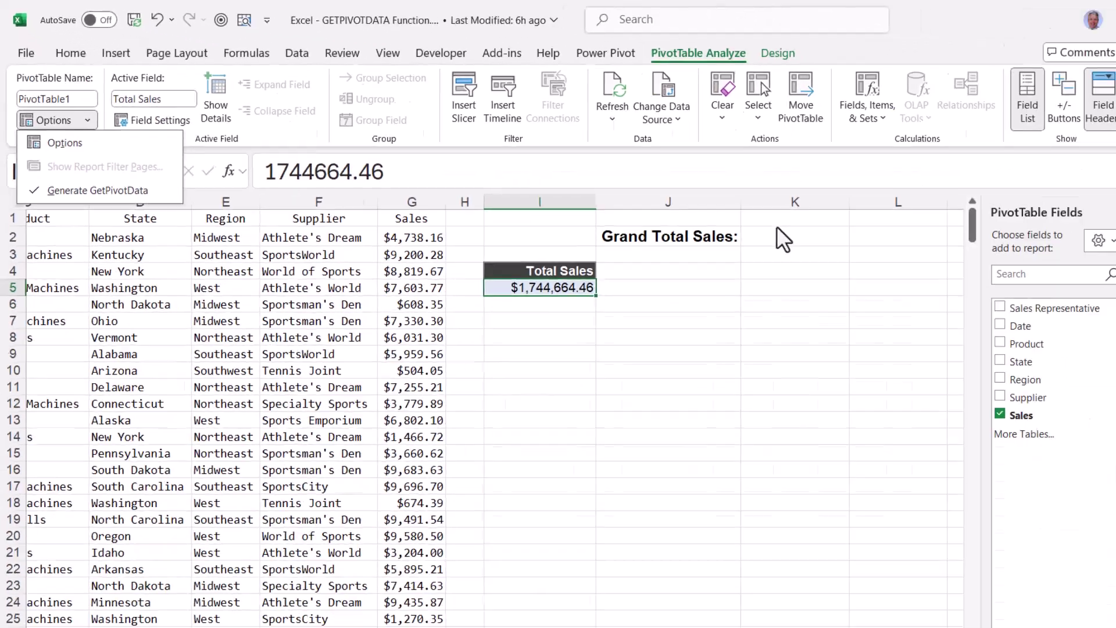
Set K2 to =GETPIVOTDATA("Sales",$I$4) and add Product to the pivot rows.
click(683, 204)
click(698, 207)
text(=)
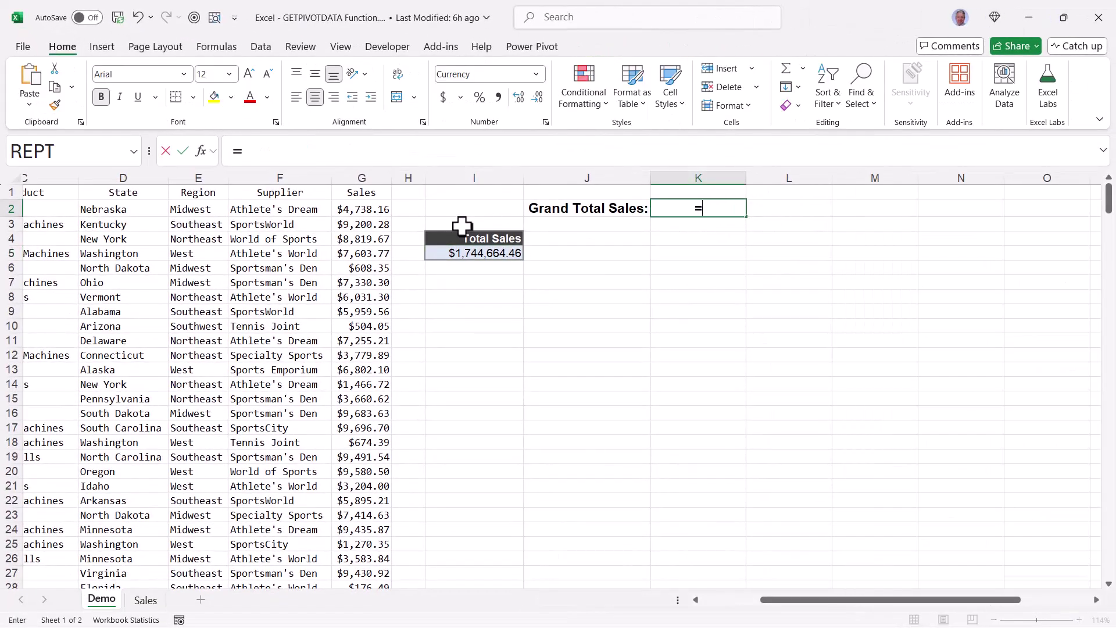
click(456, 253)
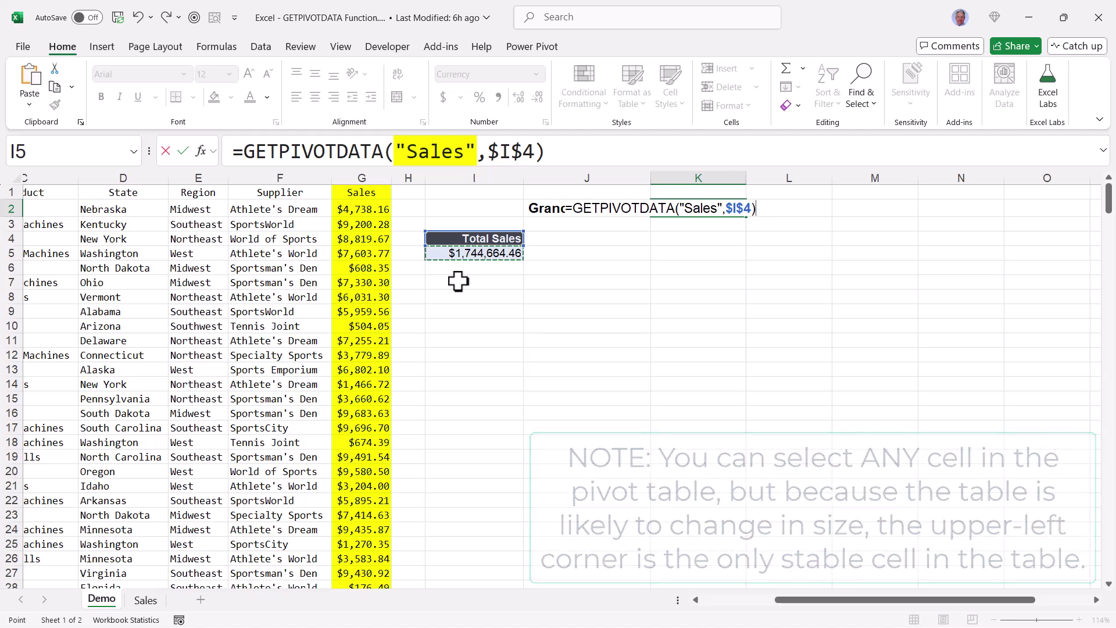
key(ctrl+Return)
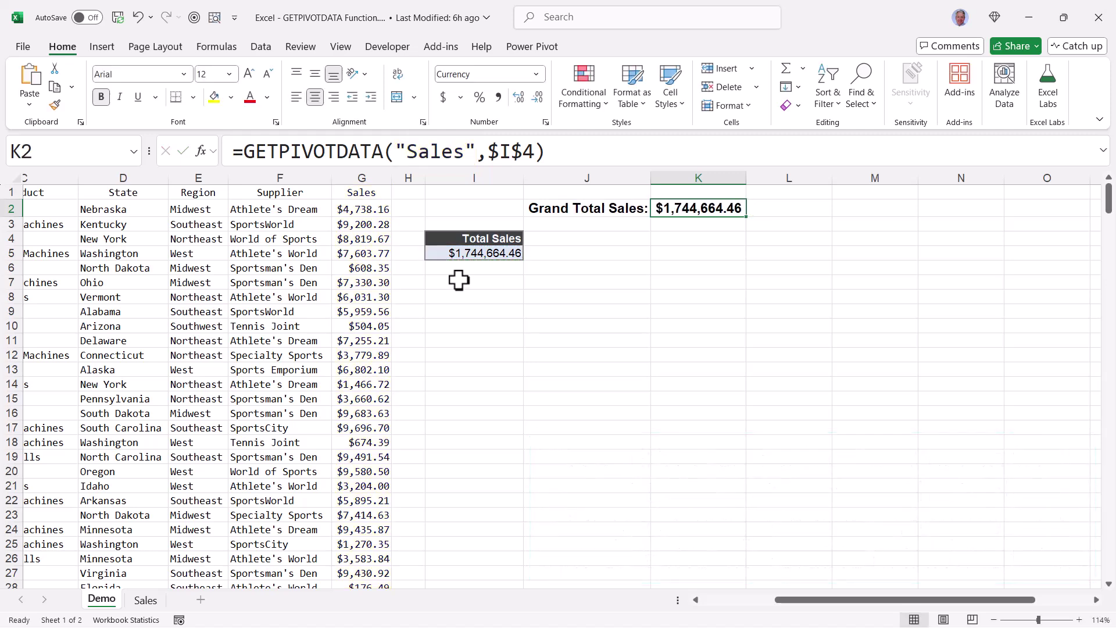
click(460, 254)
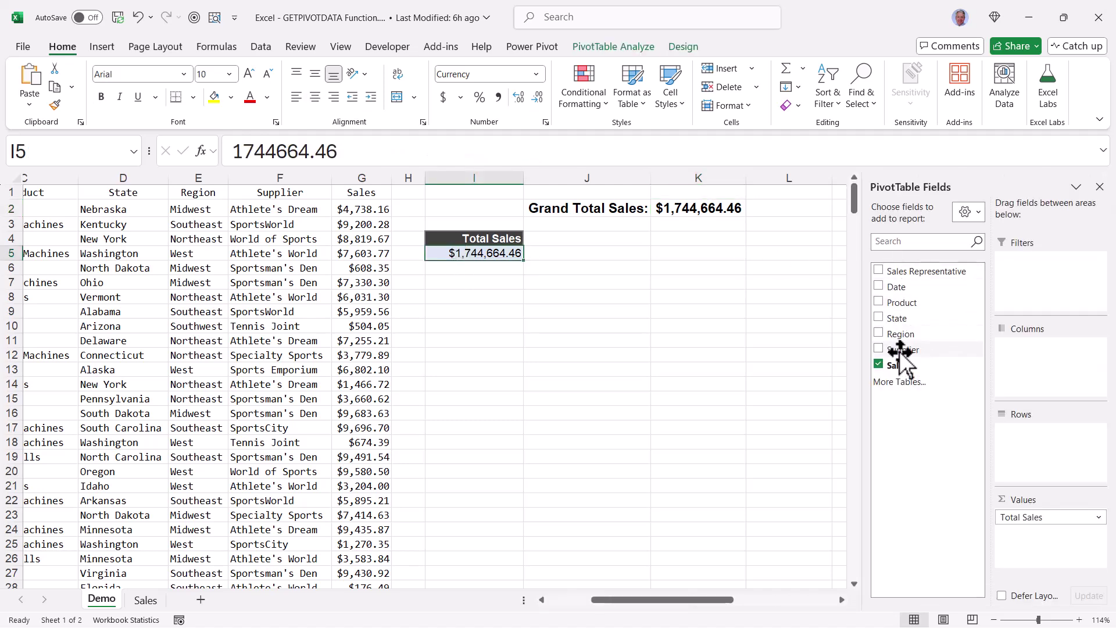
drag(895, 302, 1075, 465)
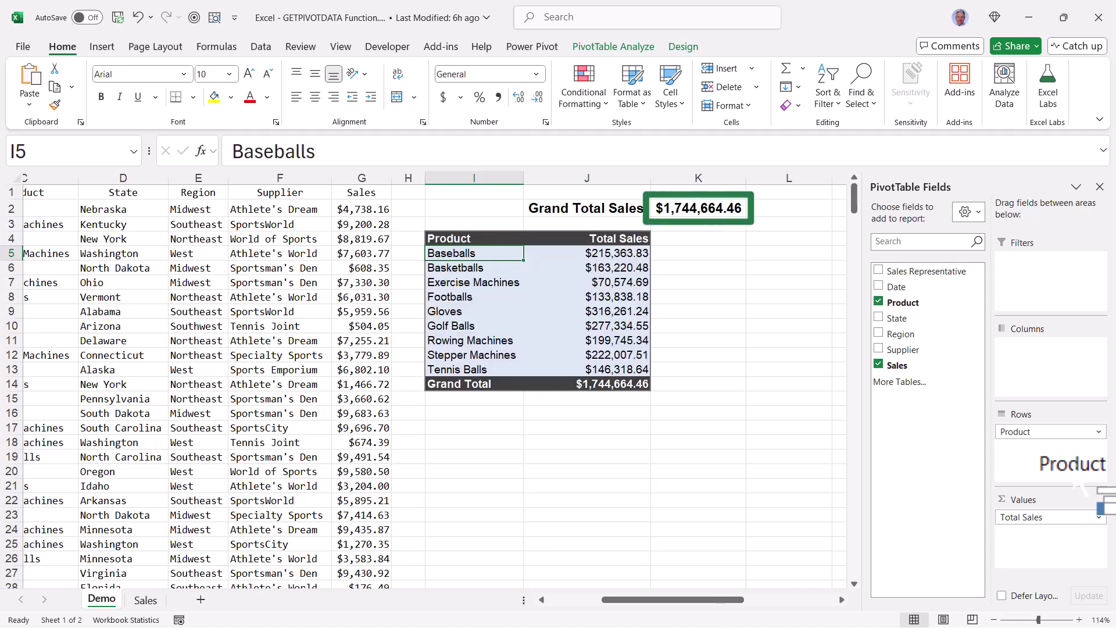
Confirm K2 still shows $1,744,664.46 and add Region as pivot columns.
click(701, 208)
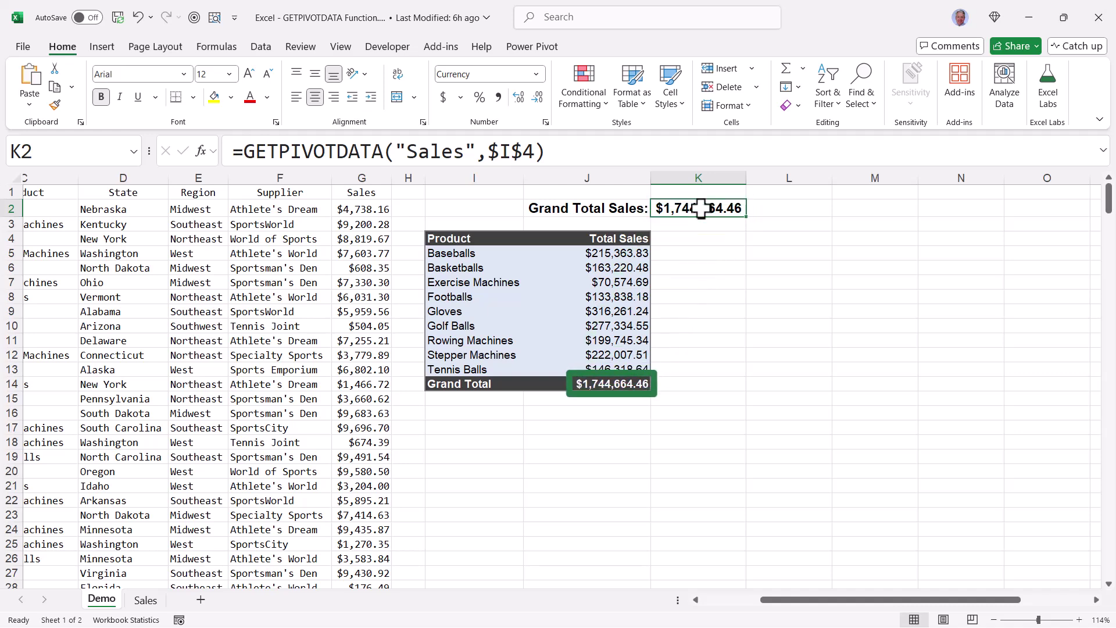
click(622, 323)
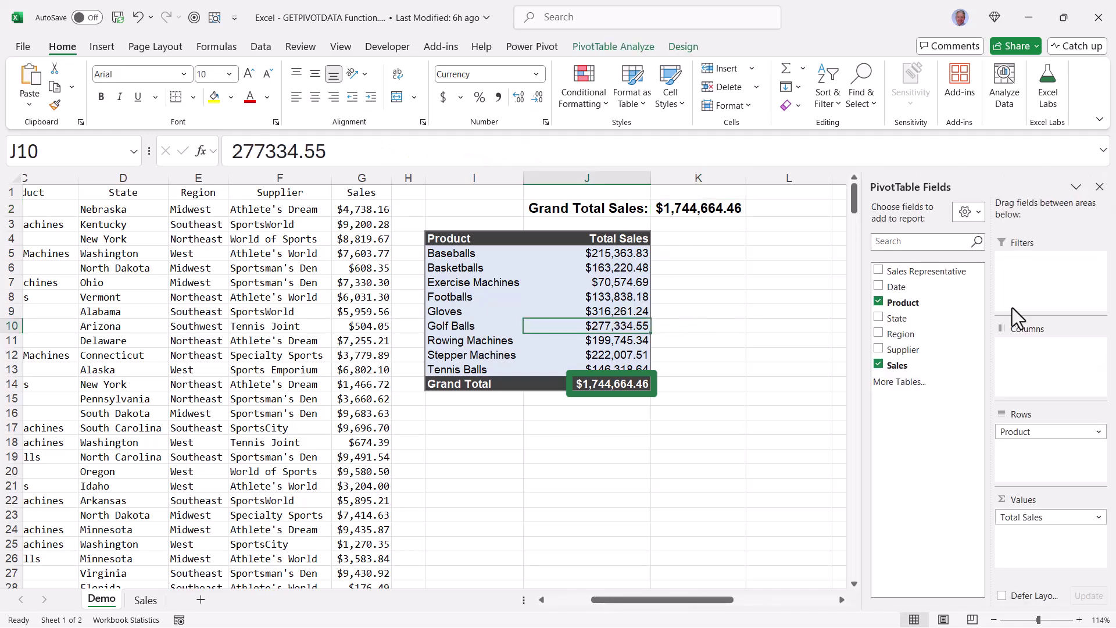
drag(901, 334, 1046, 349)
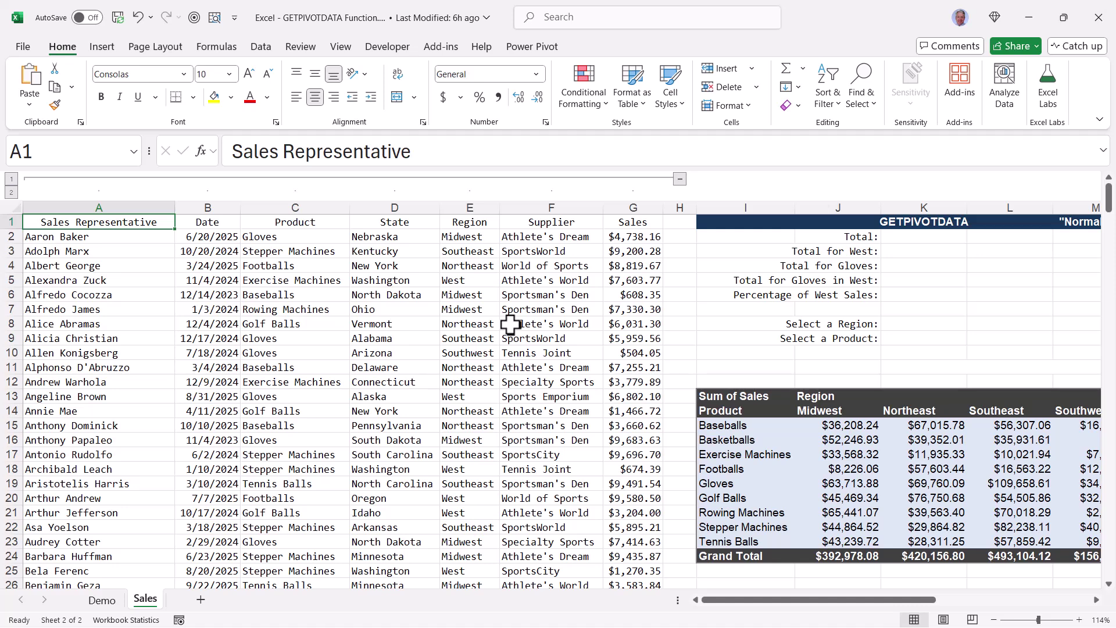
Save the workbook, collapse raw data columns A–G, and close the PivotTable Fields pane.
key(ctrl+s)
click(679, 179)
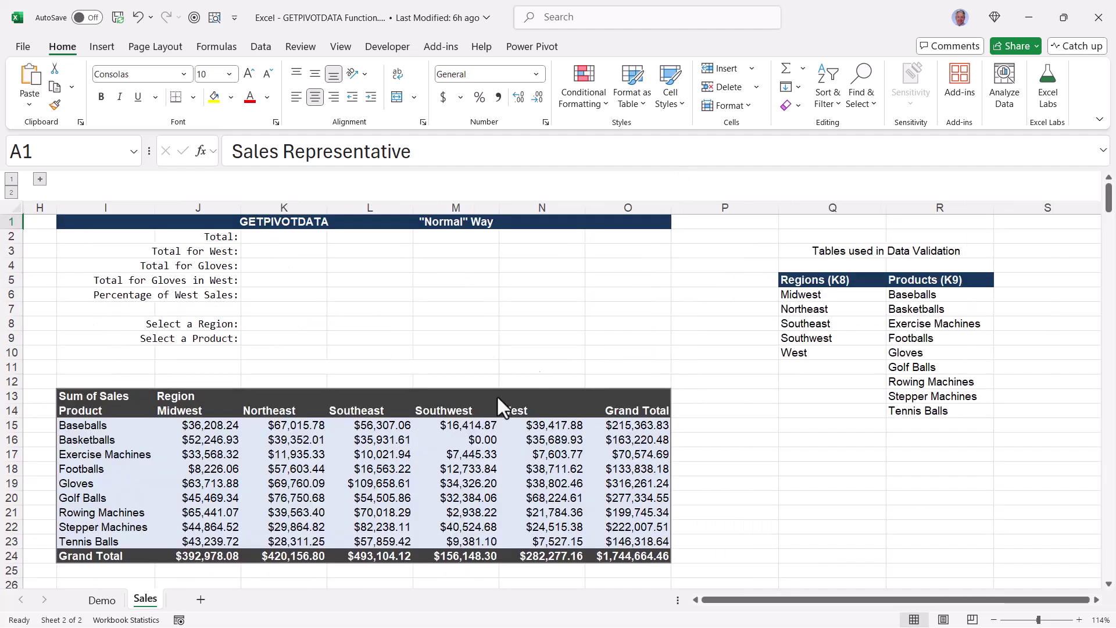
click(329, 470)
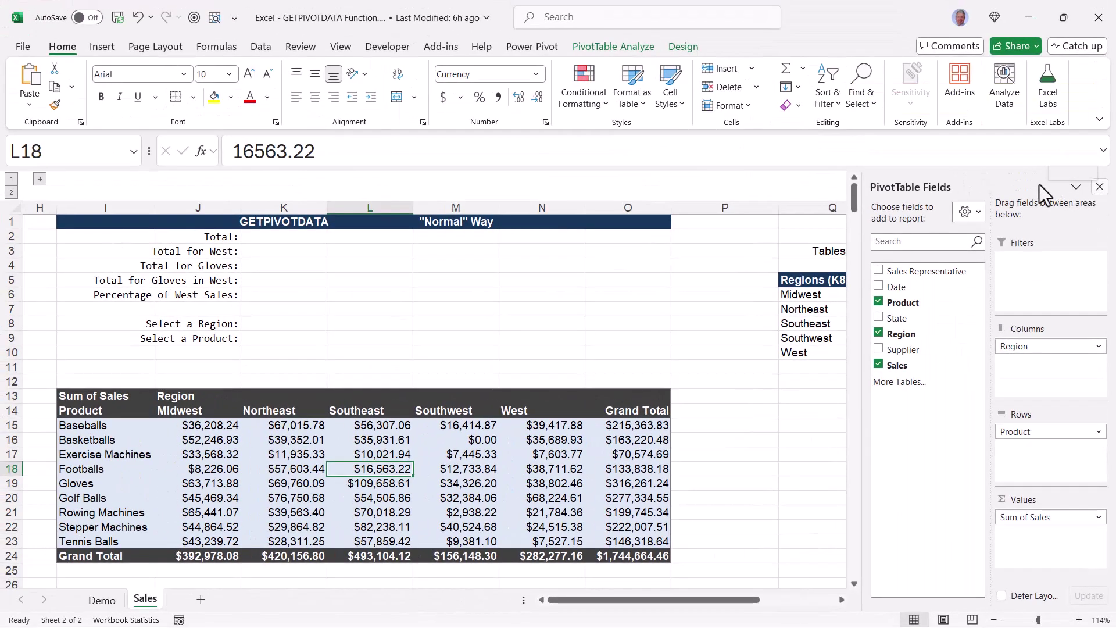
click(1092, 172)
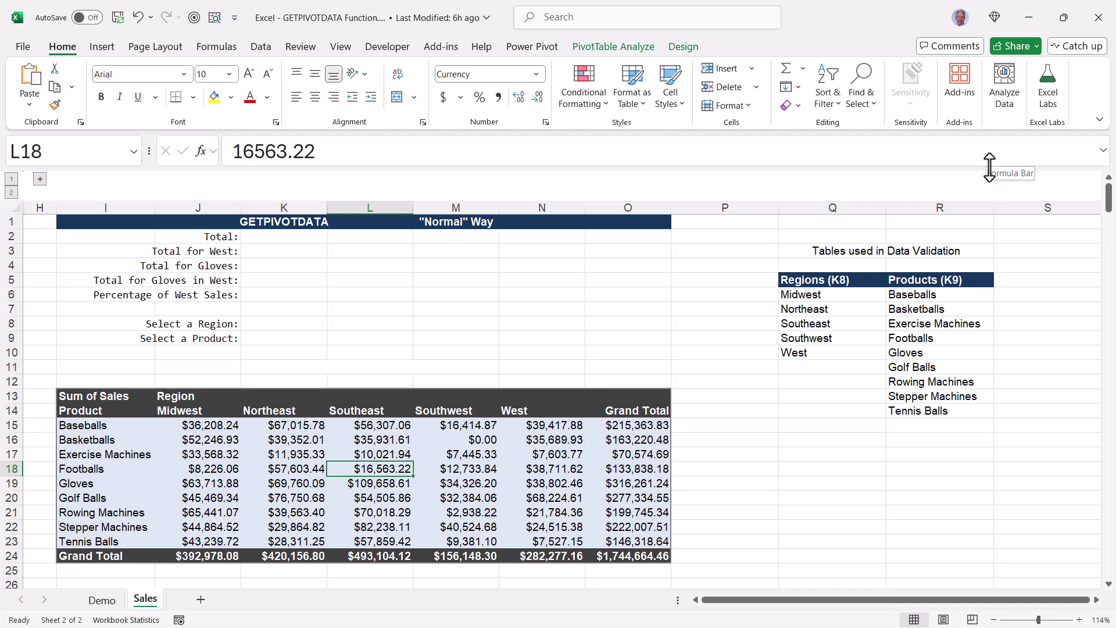
Enter =O24 in M2 for the Normal Way total.
click(438, 234)
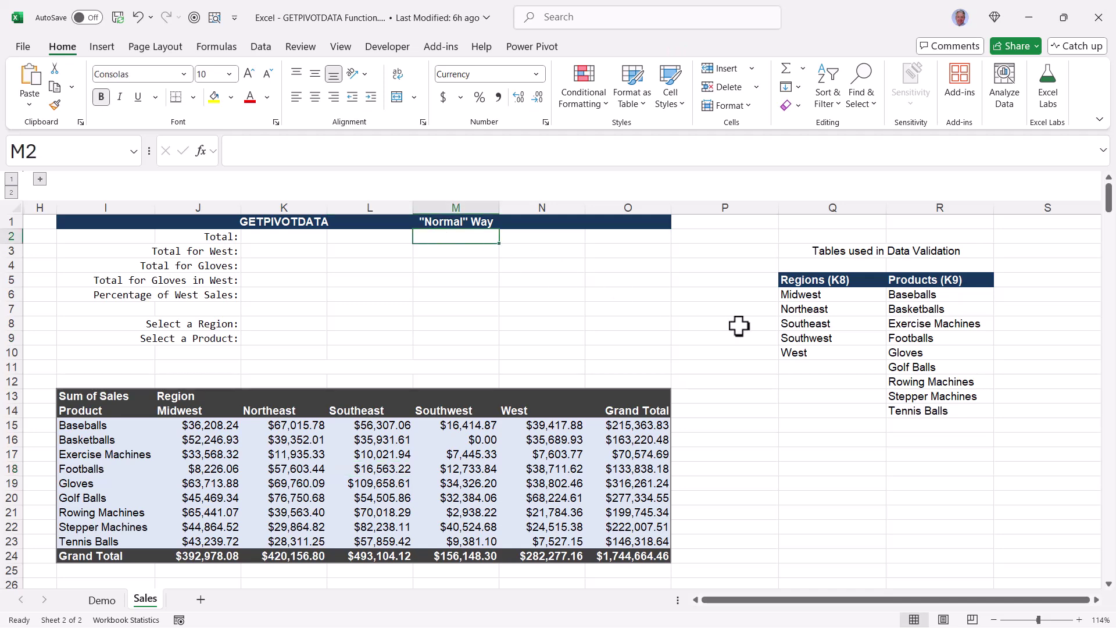
text(=O24)
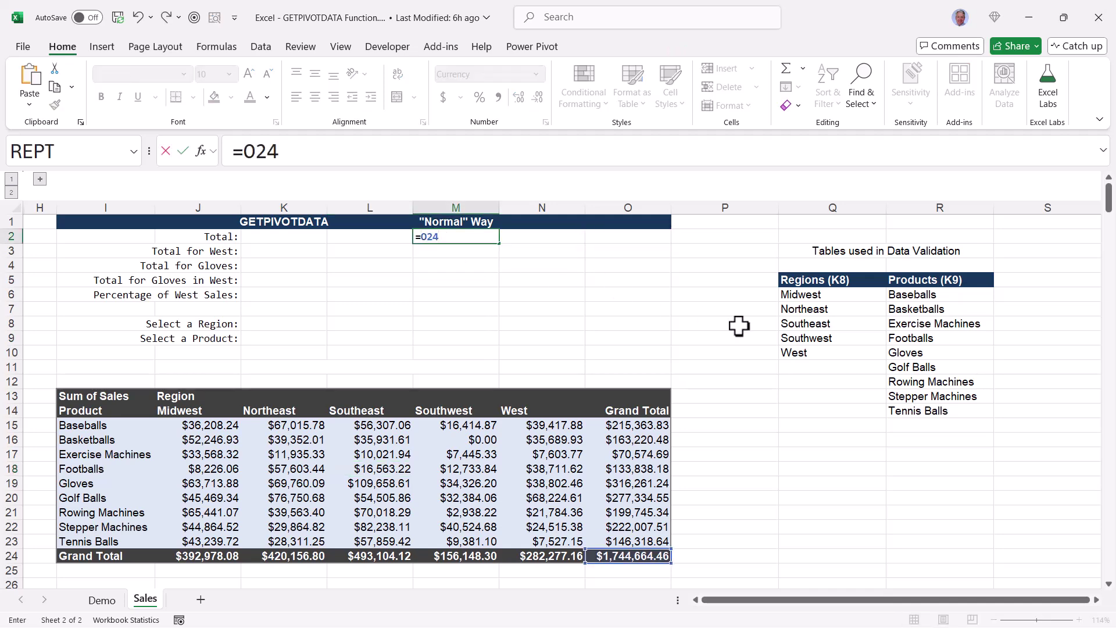
key(ctrl+Return)
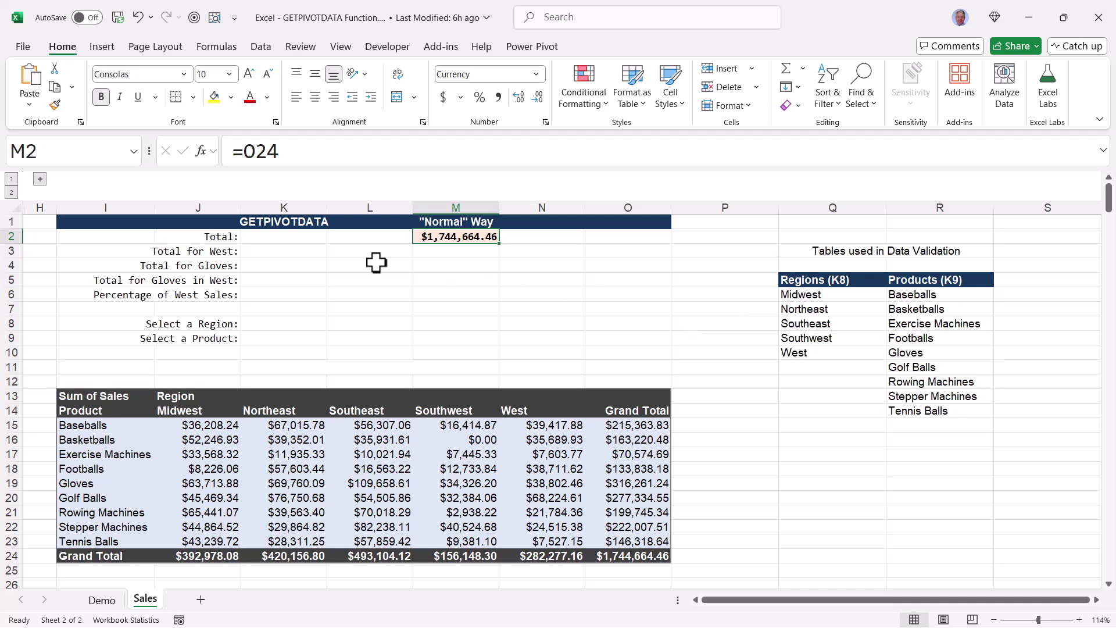
Set K2 to =GETPIVOTDATA("Sales",$I$13) by referencing pivot cell O24.
click(288, 235)
text(=)
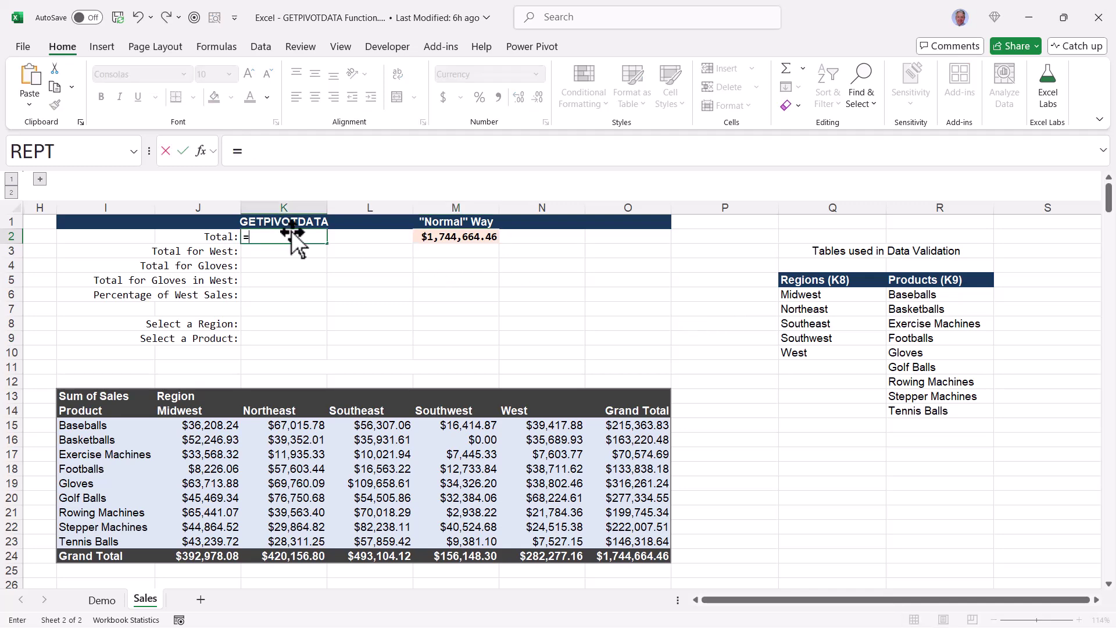
click(630, 557)
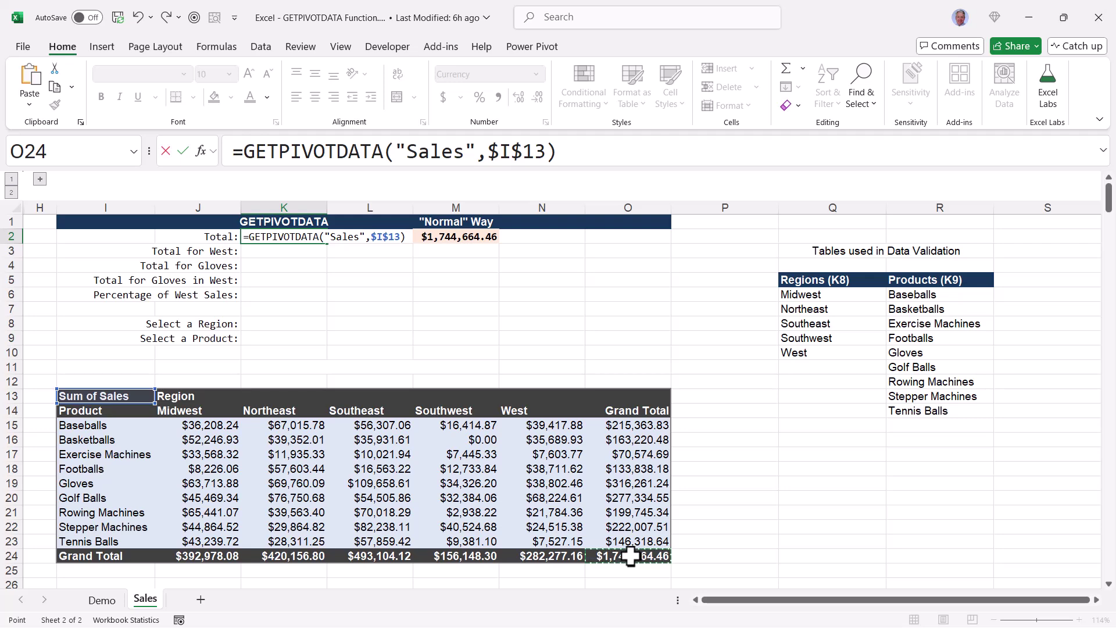
key(ctrl+Return)
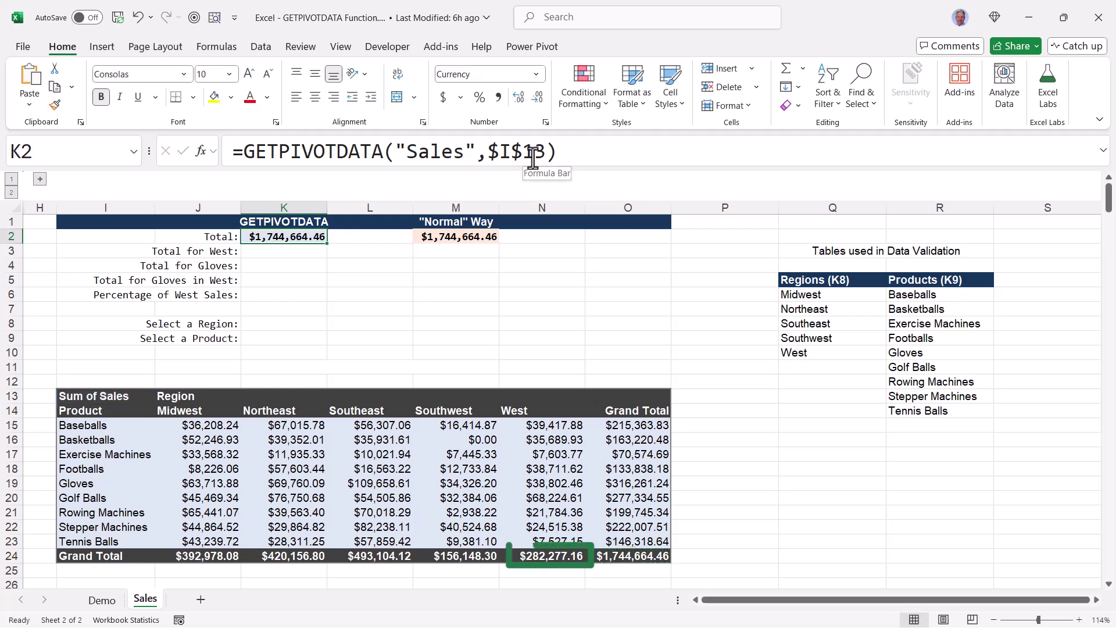
Enter =N24 in M3 for the Normal Way West total.
click(452, 263)
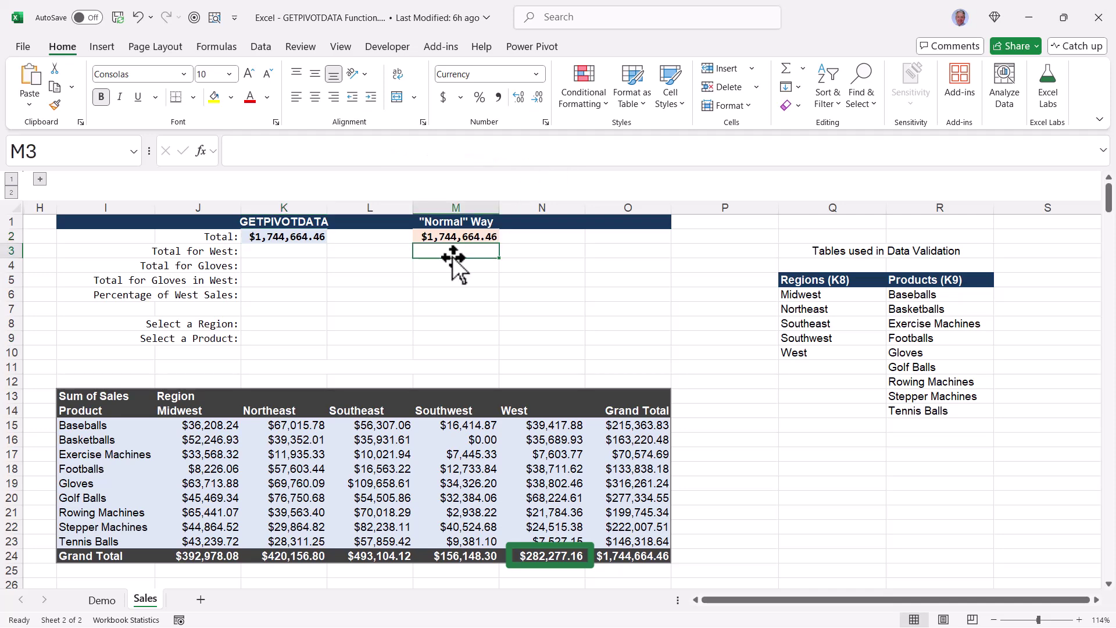
text(=)
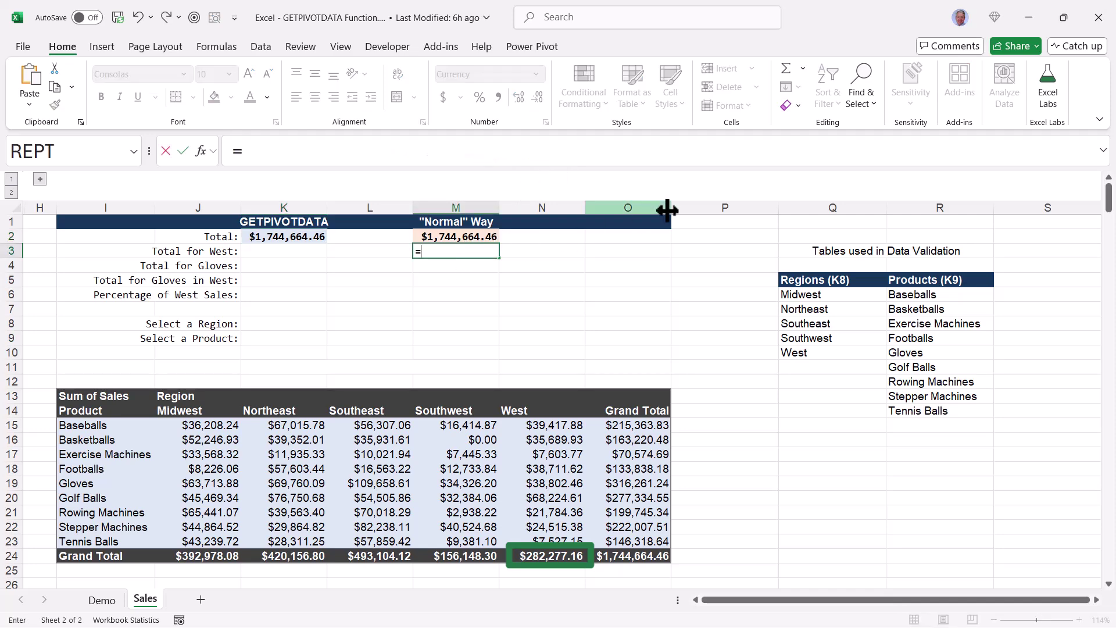
text(N24)
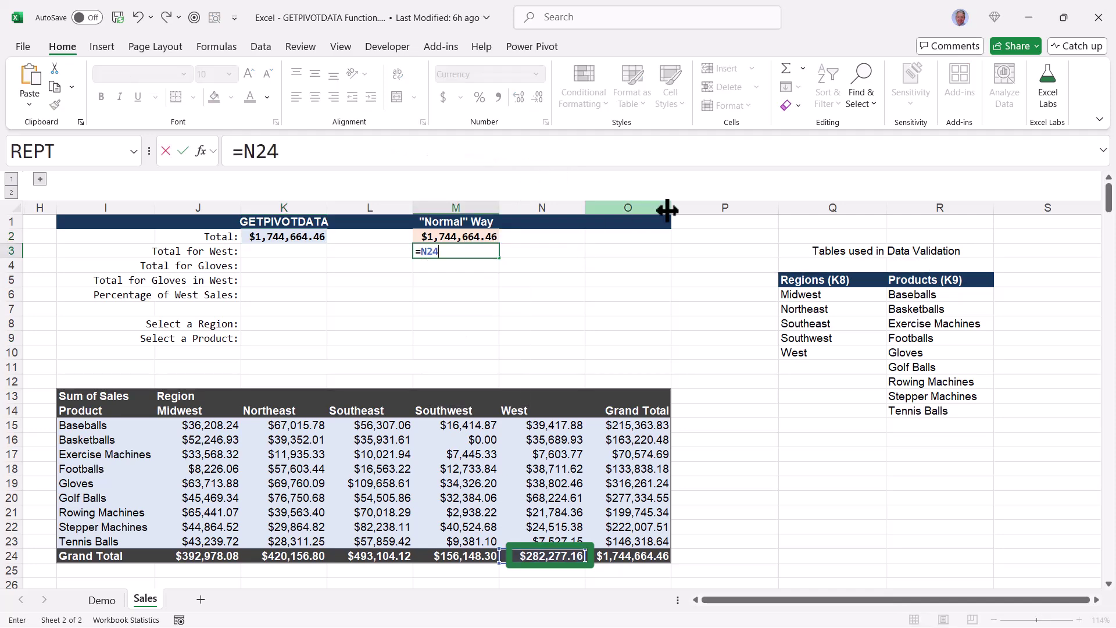
key(ctrl+Return)
Set K3 to =GETPIVOTDATA("Sales",$I$13,"Region","West"), showing $282,277.16.
click(262, 251)
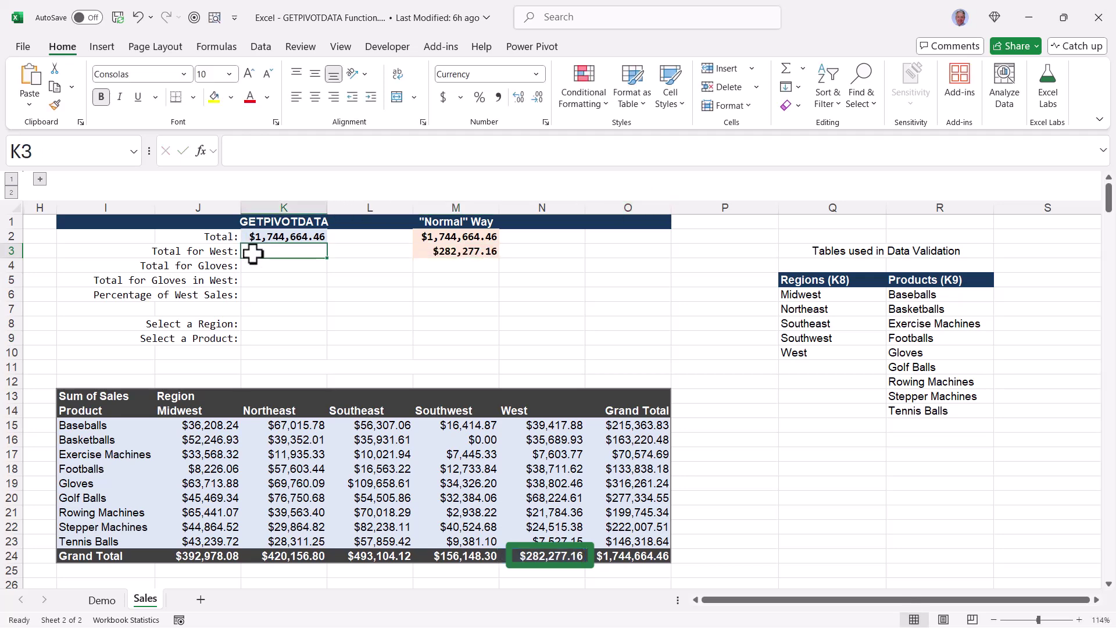
text(=)
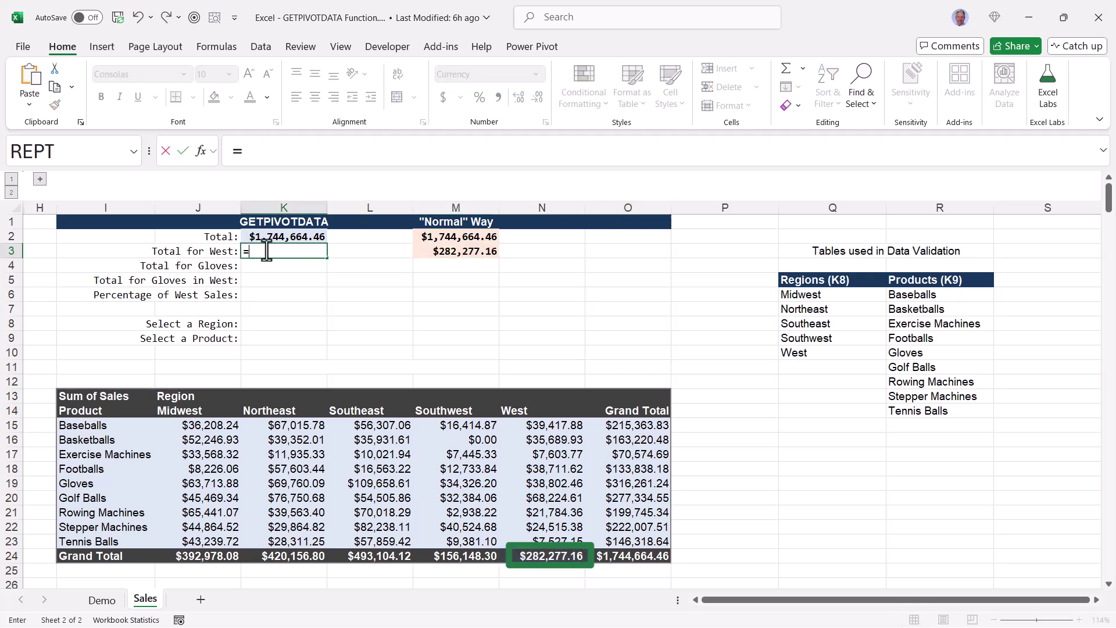
click(552, 555)
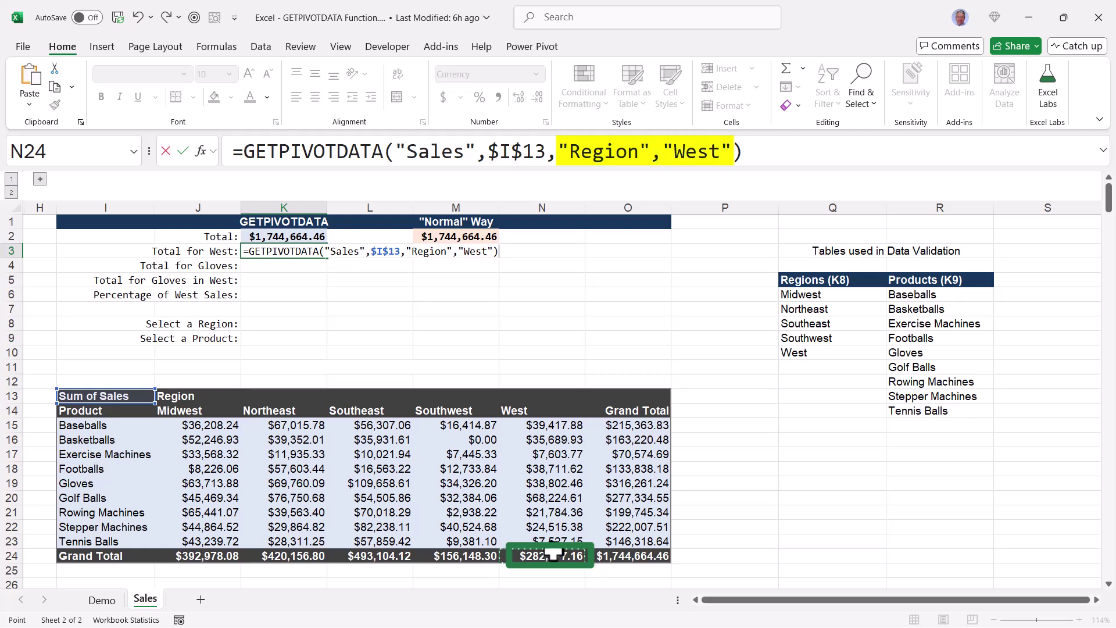
key(ctrl+Return)
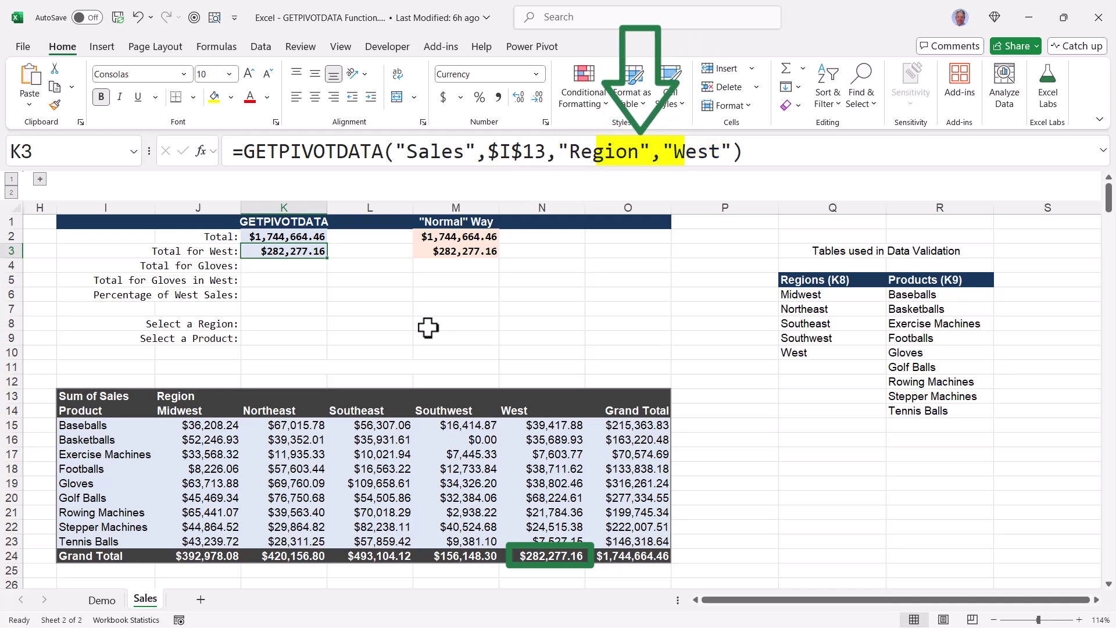
Enter the plain =O19 Gloves total reference in M4.
click(443, 265)
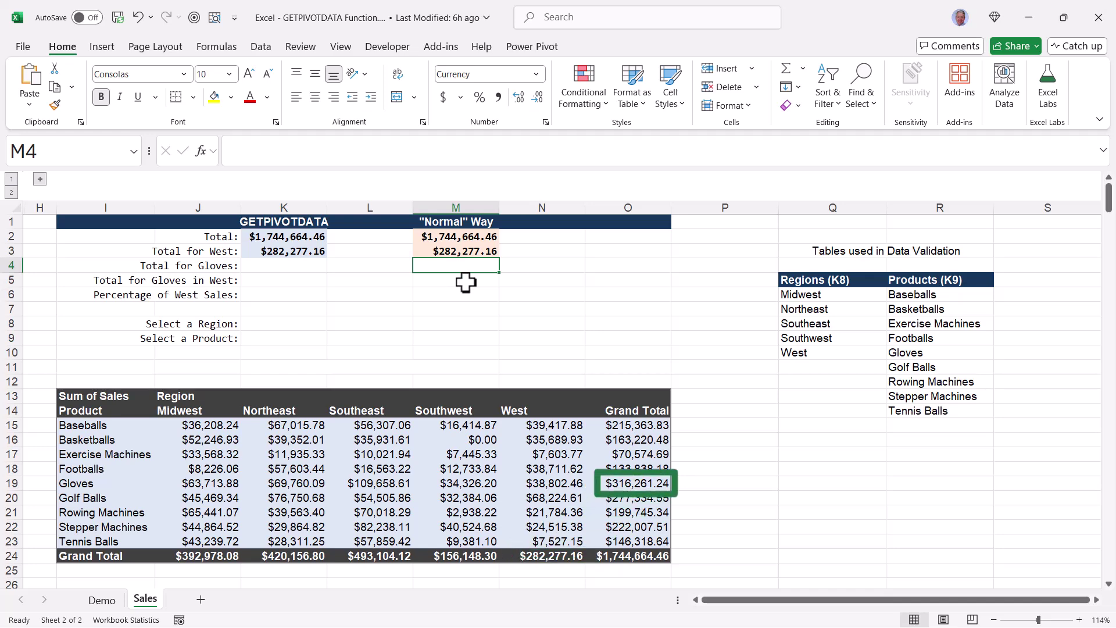
text(=O19)
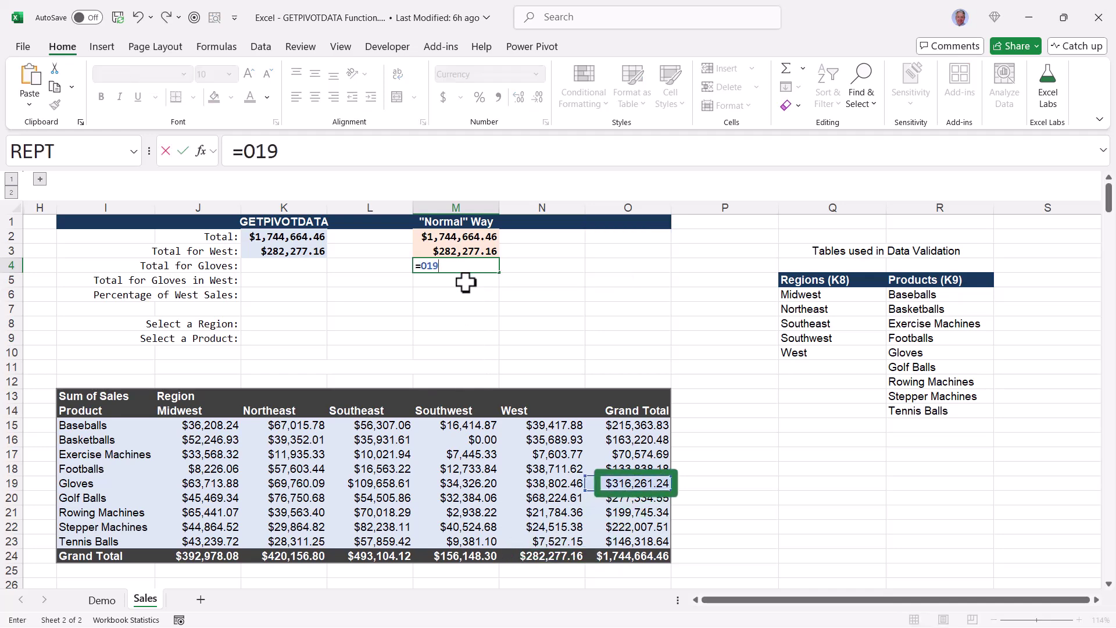
key(ctrl+Return)
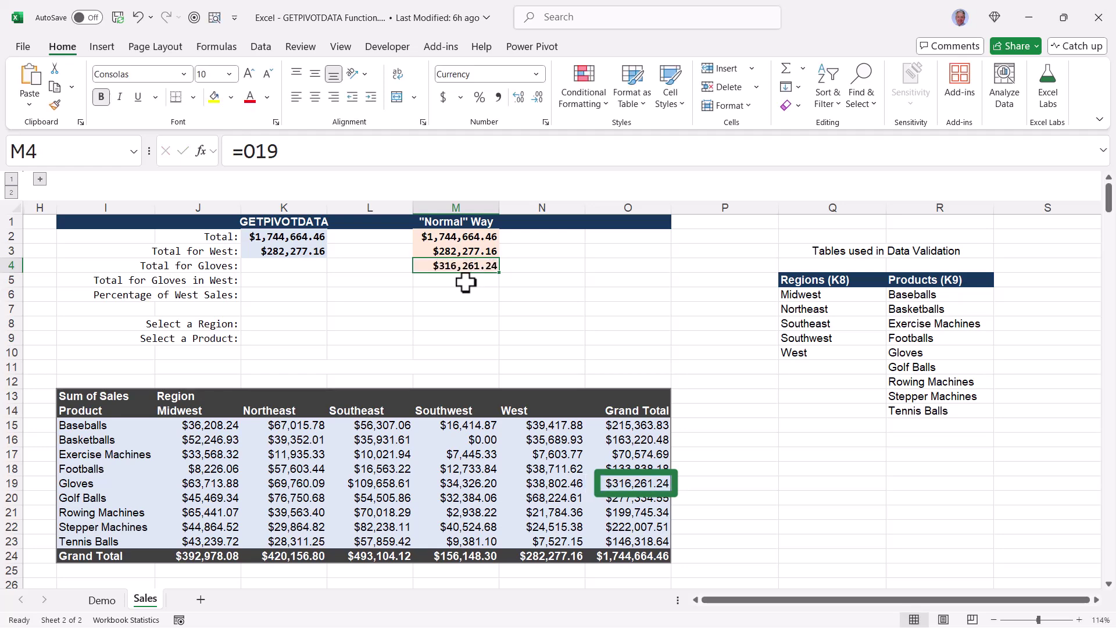
Set K4 to =GETPIVOTDATA("Sales",$I$13,"Product","Gloves"), showing $316,261.24.
key(Left)
key(Left)
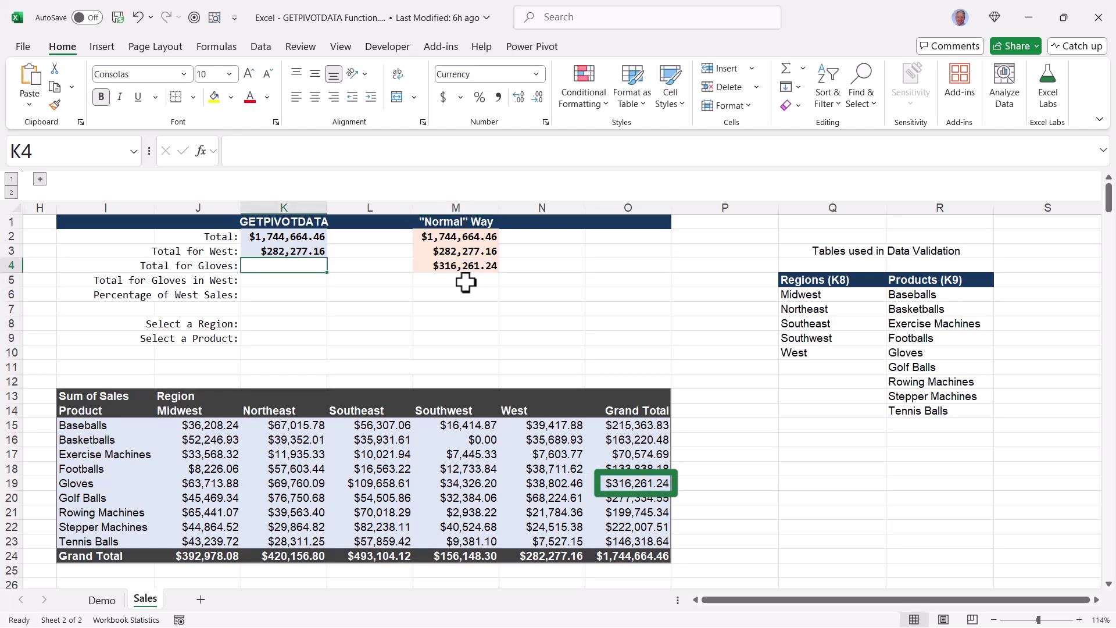
text(=)
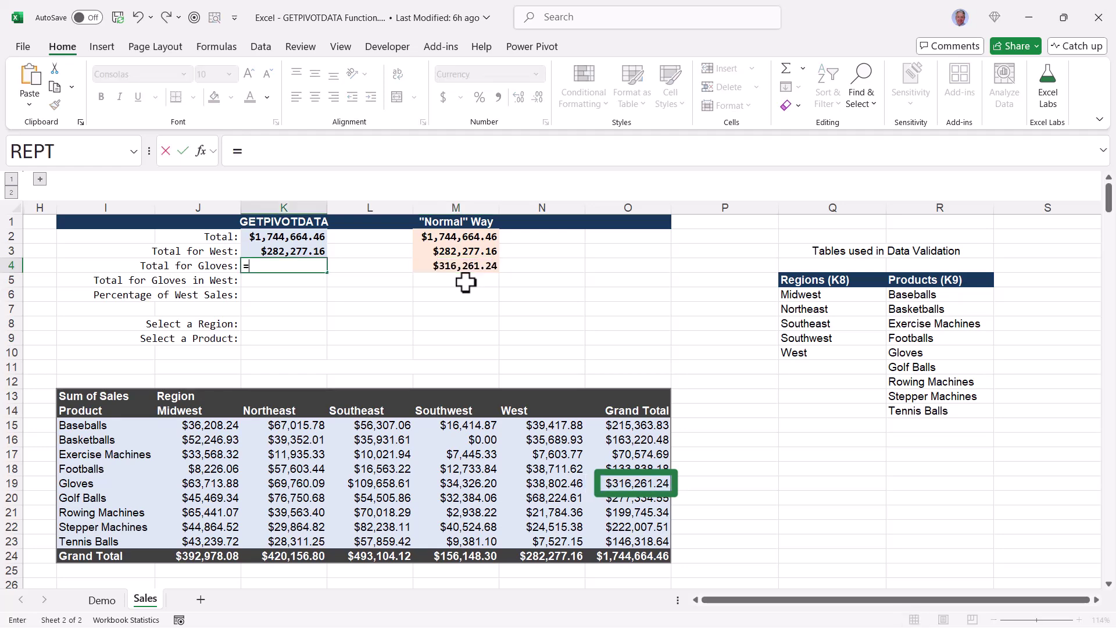
click(640, 487)
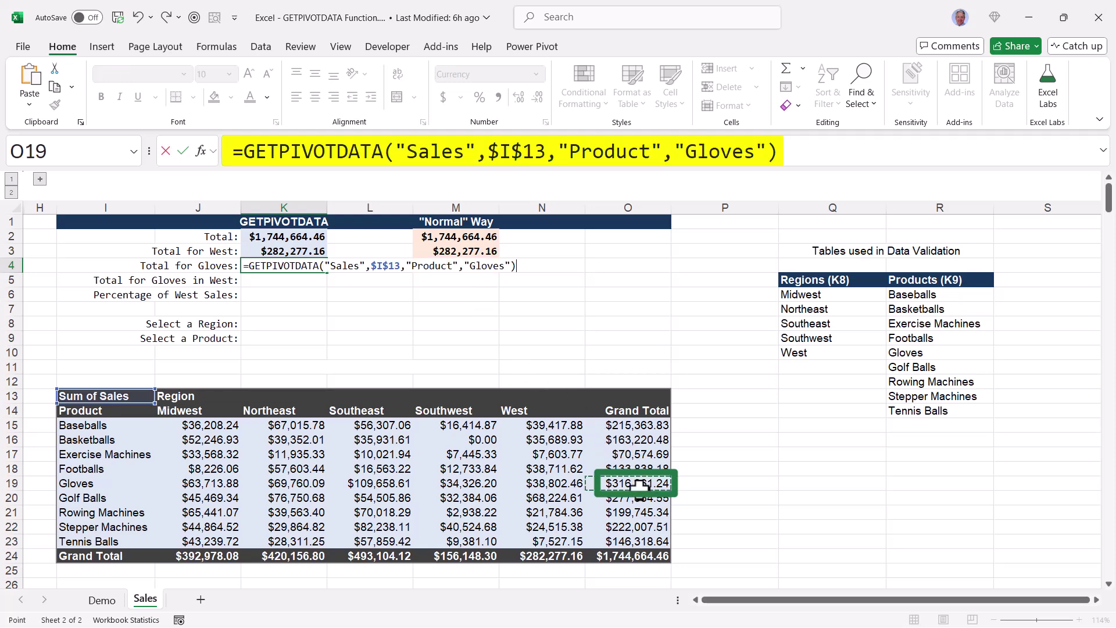
key(ctrl+Return)
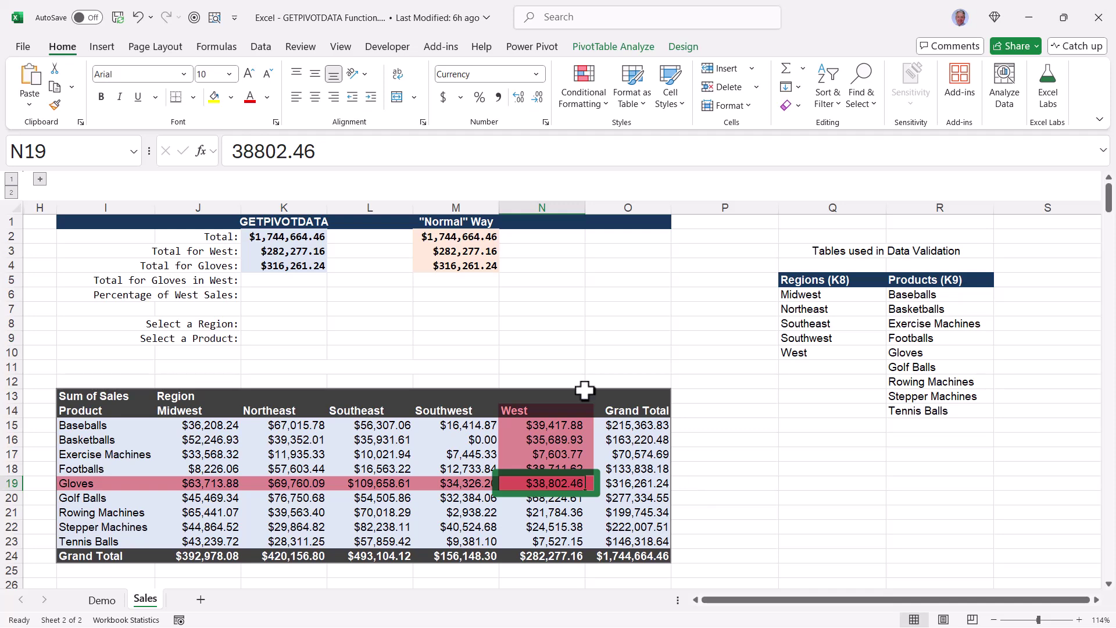
Enter =N19 in M5 to show Gloves sales in West, $38,802.46.
click(456, 279)
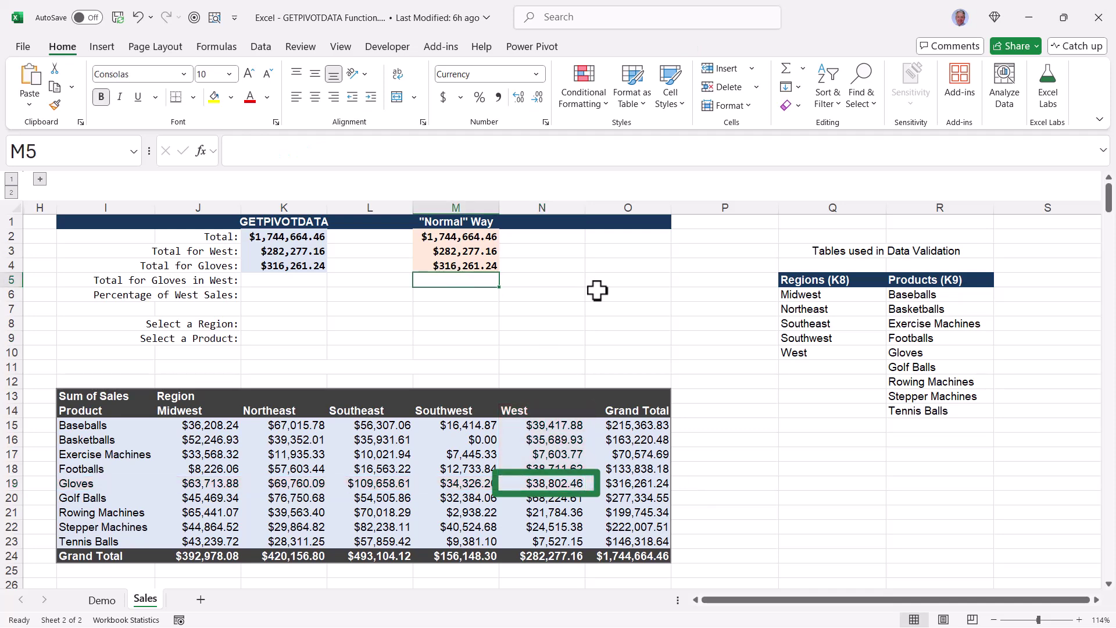
text(=N19)
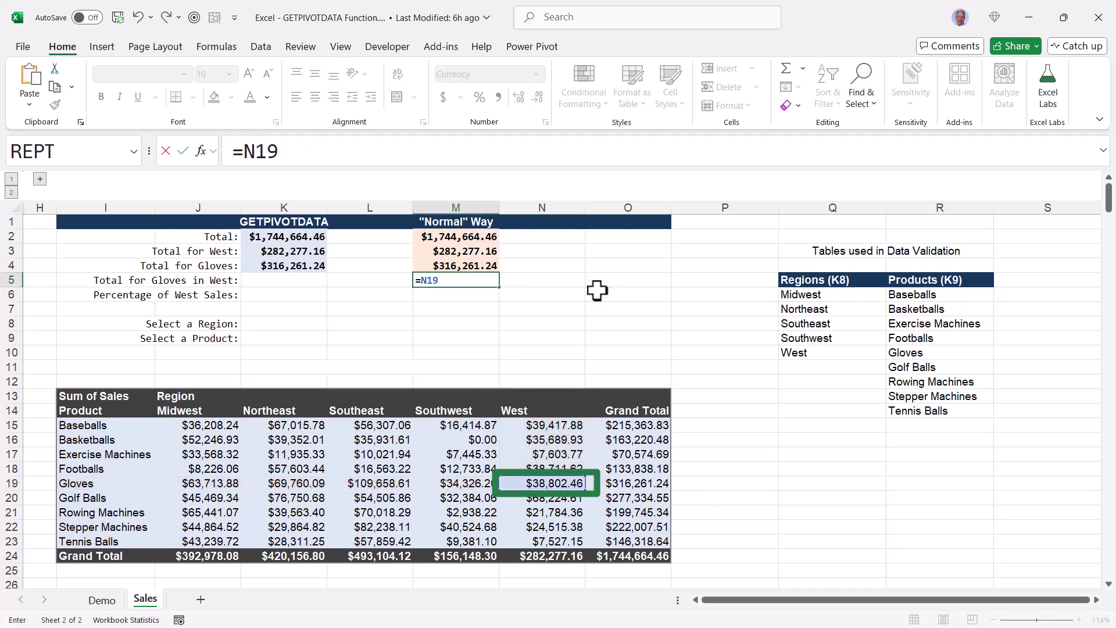
key(ctrl+Return)
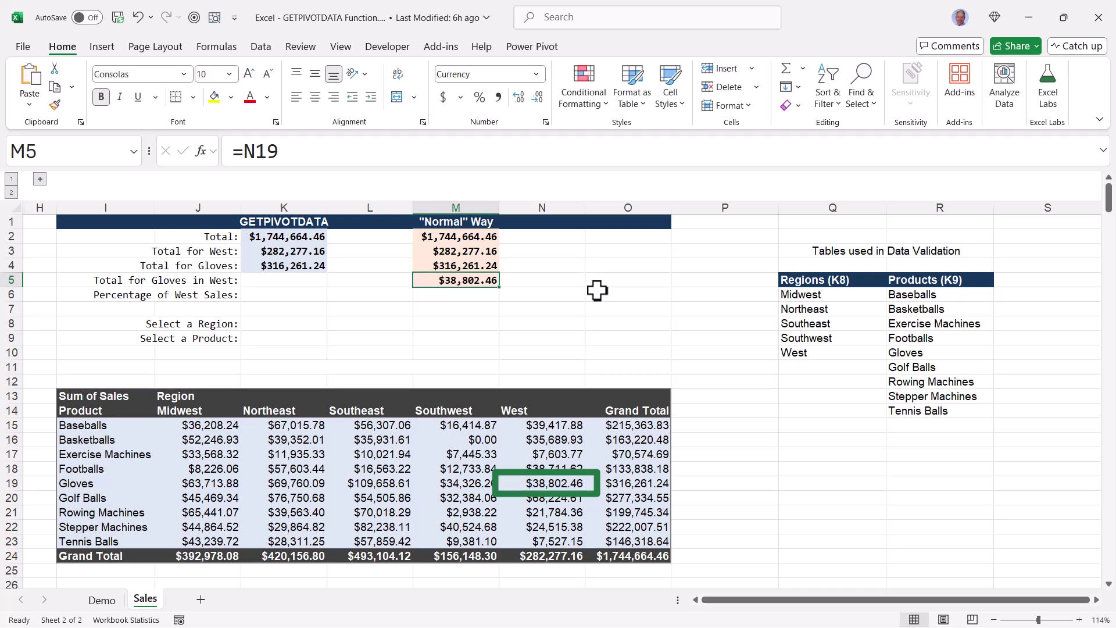
Put a GETPIVOTDATA formula for Gloves in West in K5, referencing pivot cell N19.
key(Left)
key(Left)
text(=)
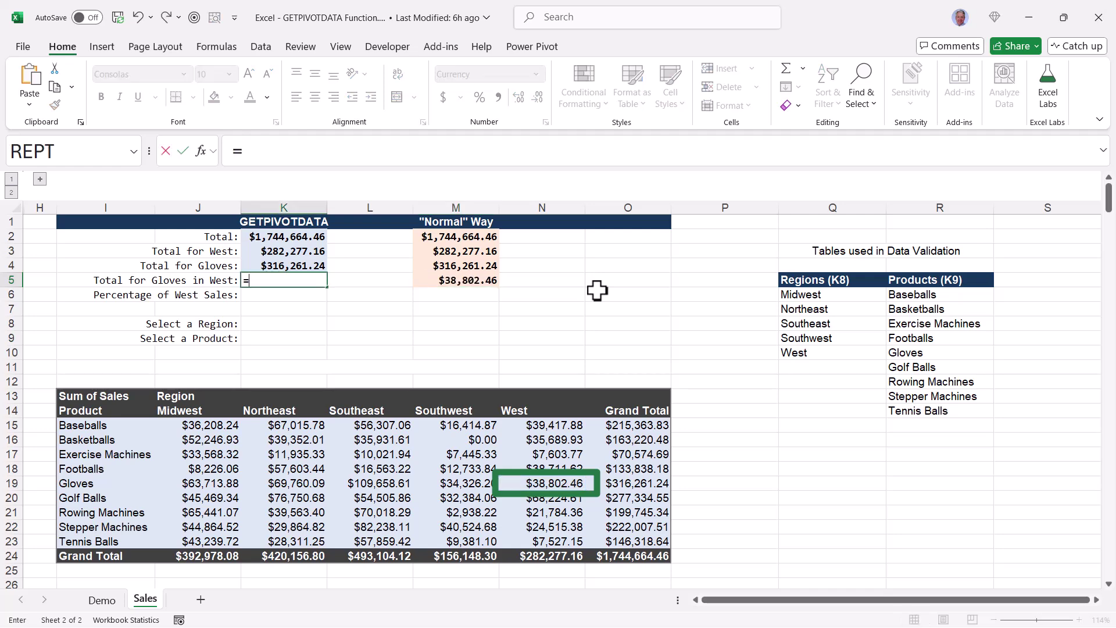
click(555, 483)
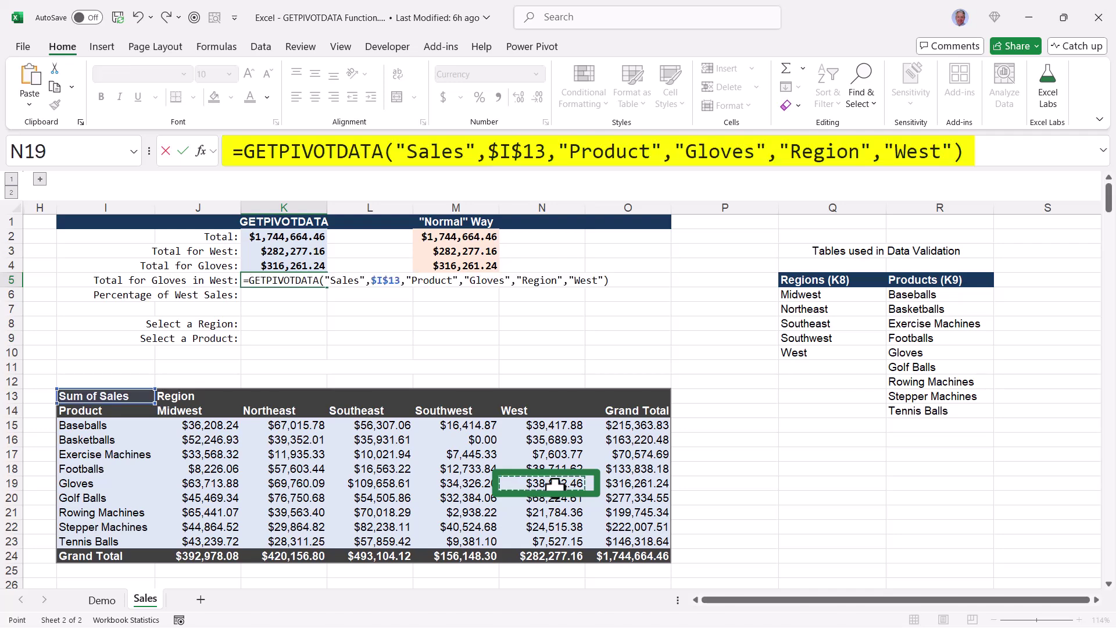
key(ctrl+Return)
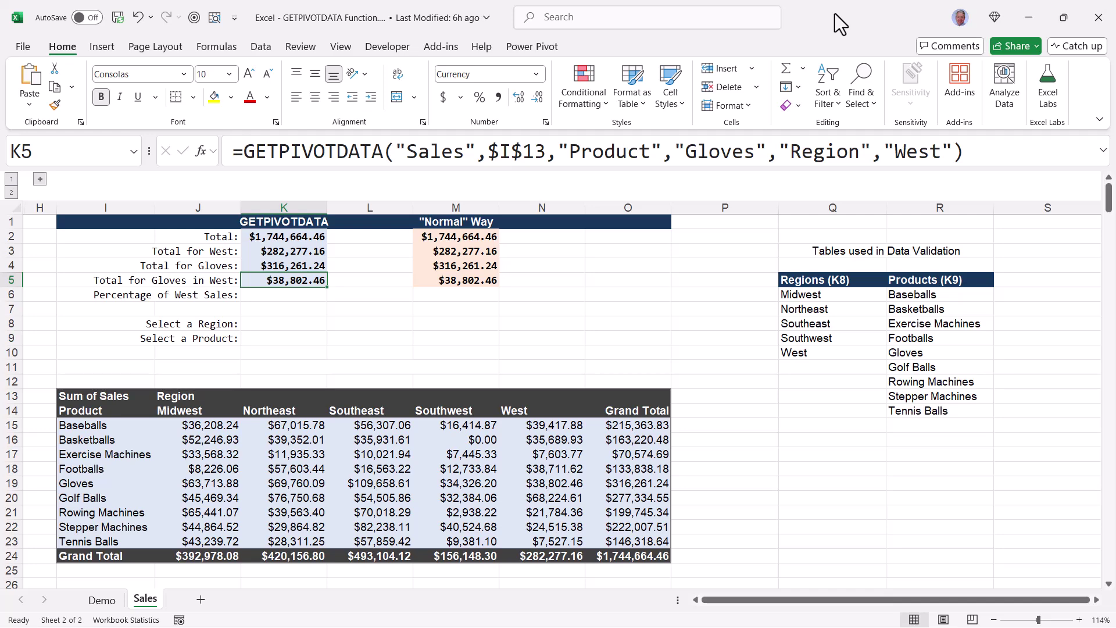
Enter =N24 / O24 in M6 to show the West sales percentage, 16.18%.
click(297, 294)
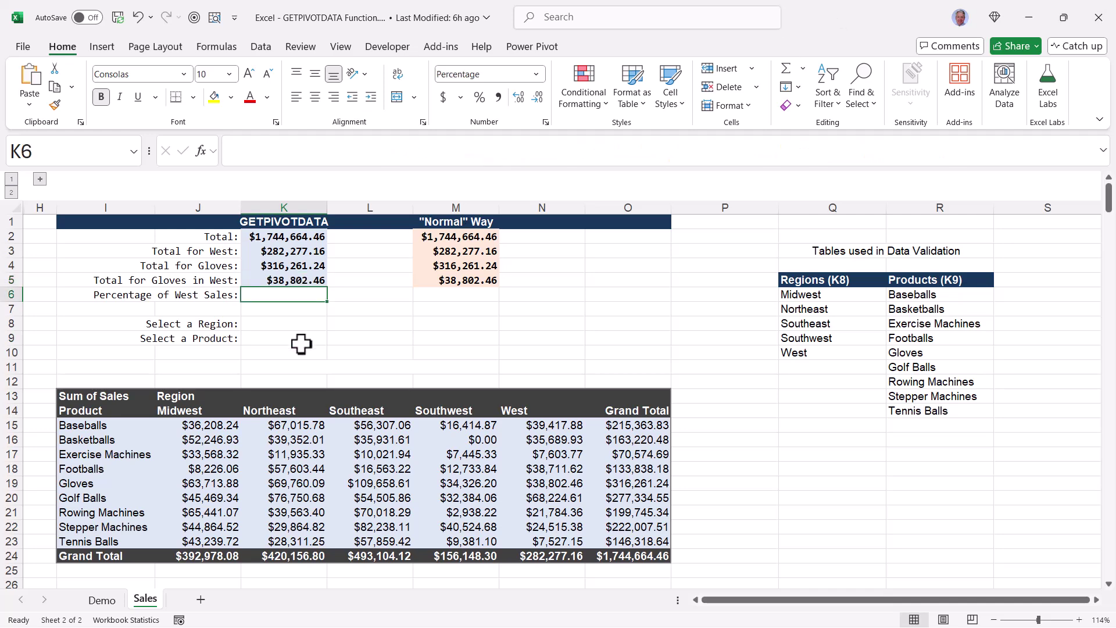
click(453, 295)
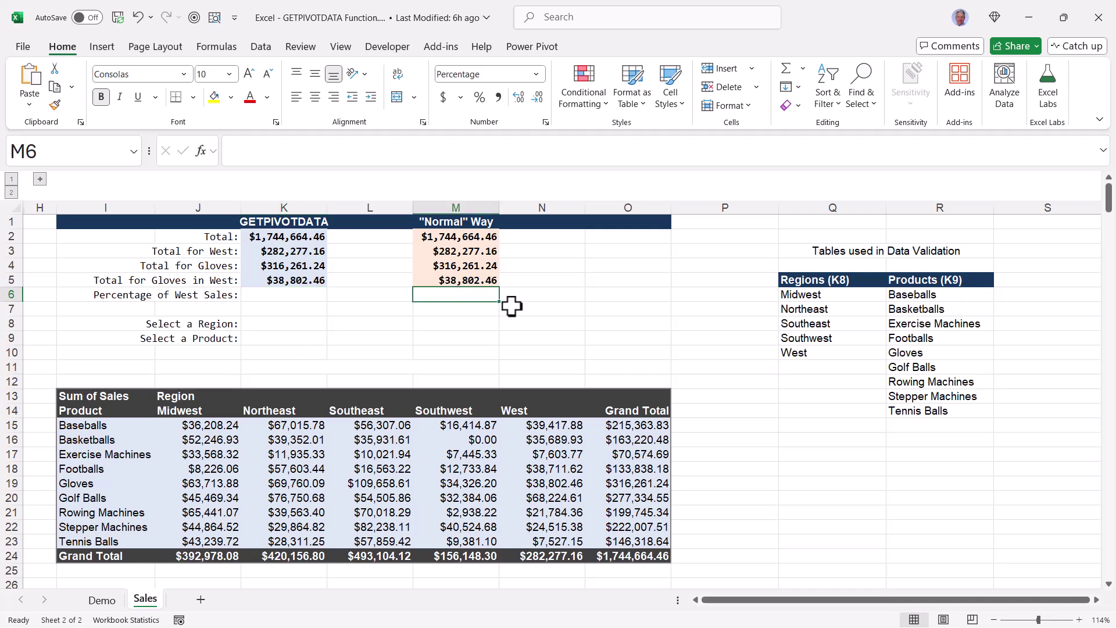
text(=N24 /)
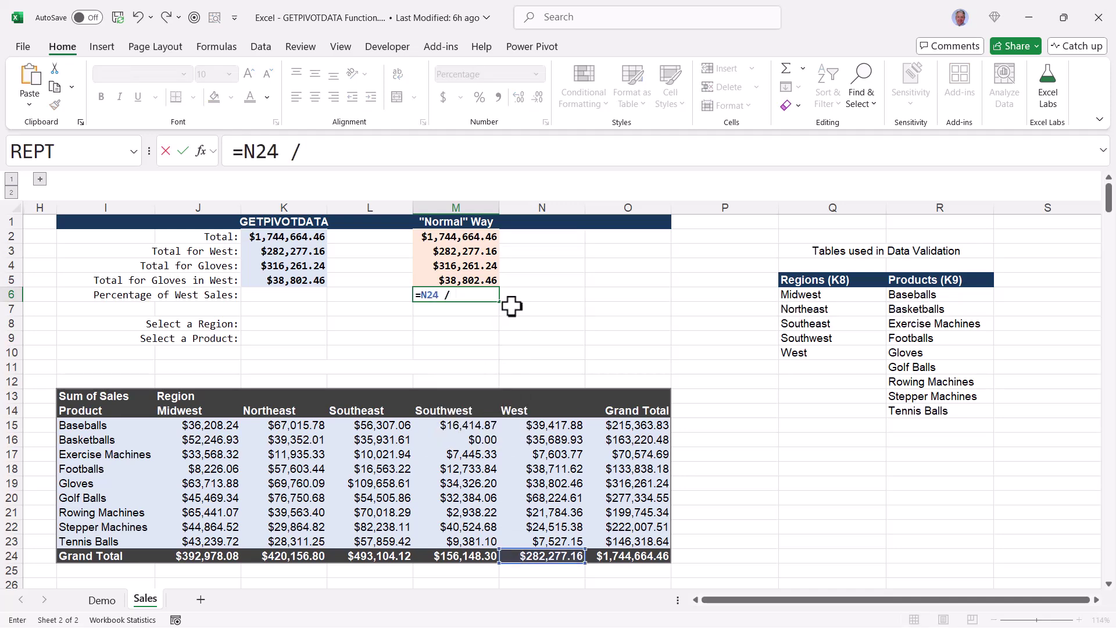
text( O24)
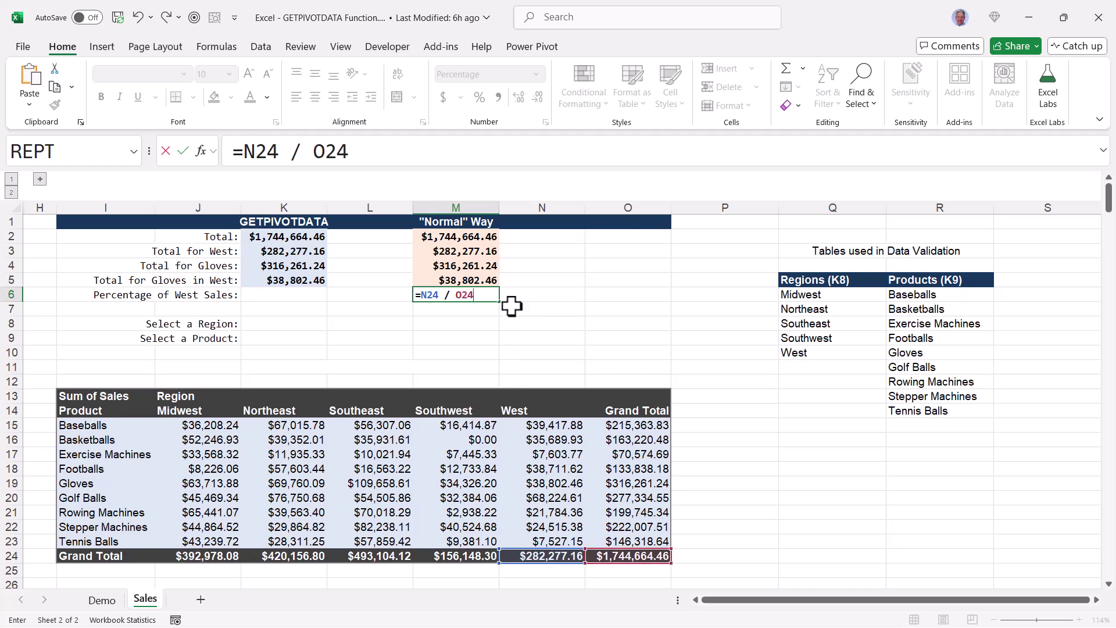
key(Return)
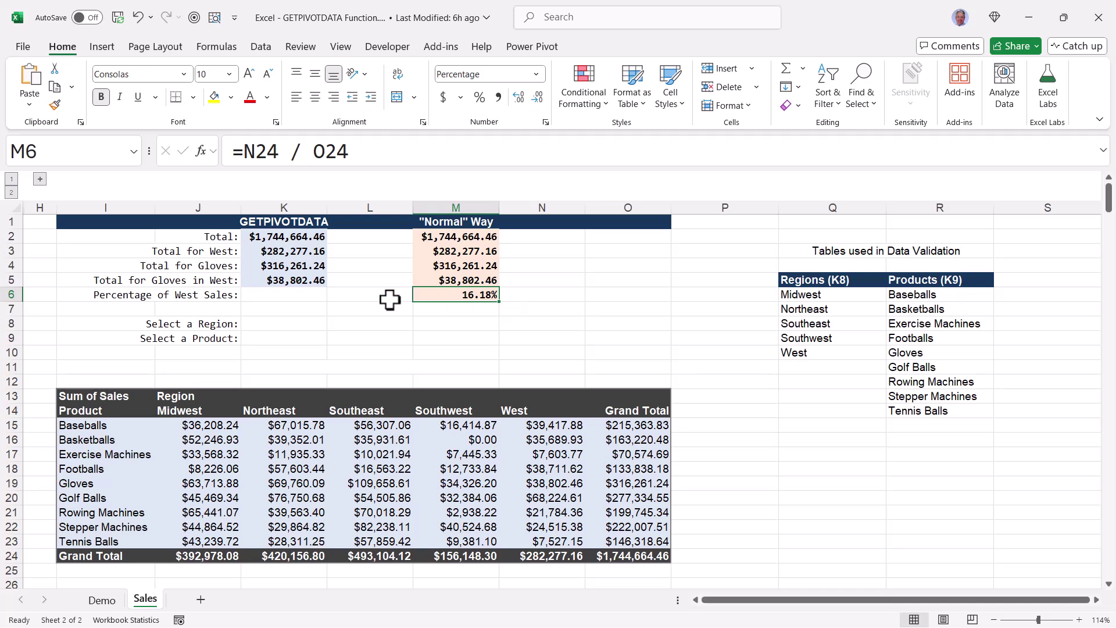
Build a GETPIVOTDATA formula in K6 dividing West sales by the grand total, then compare it with M6.
click(277, 294)
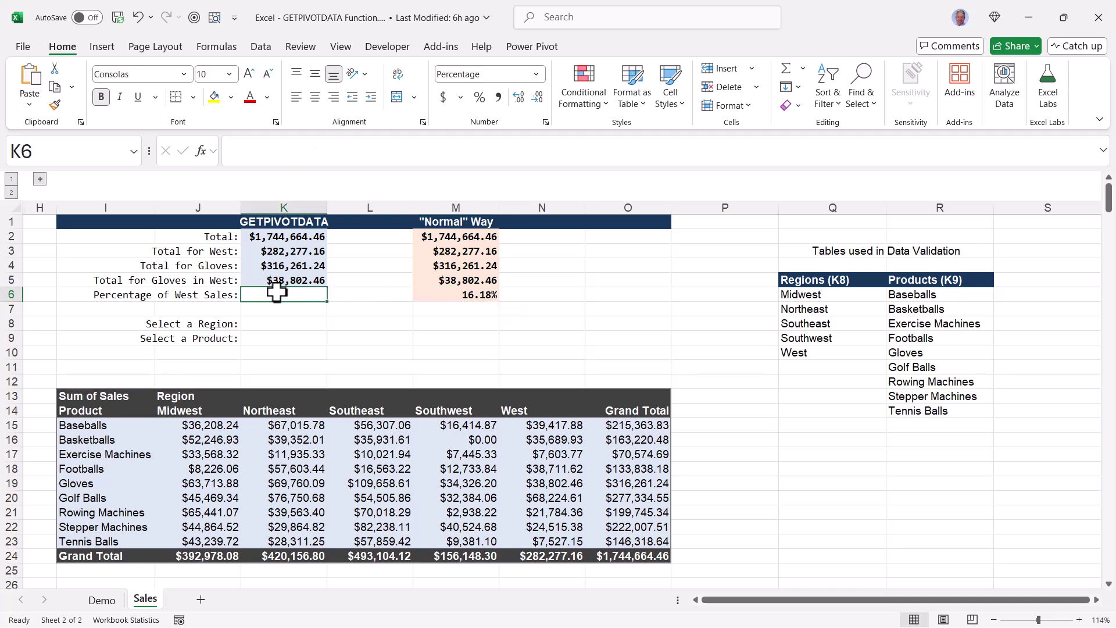
text(=)
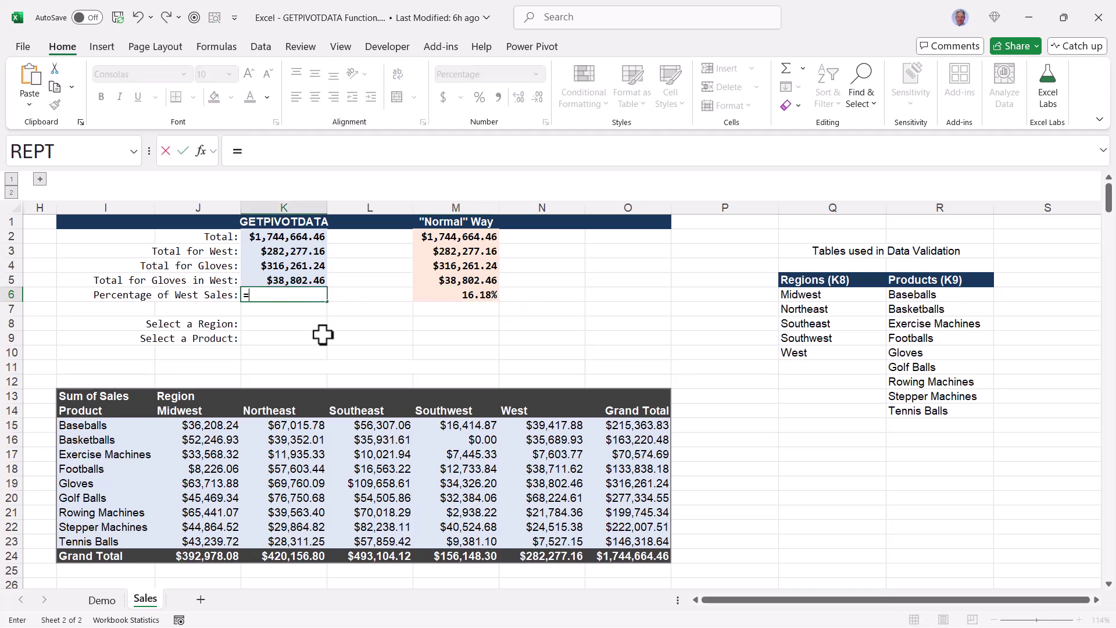
click(545, 555)
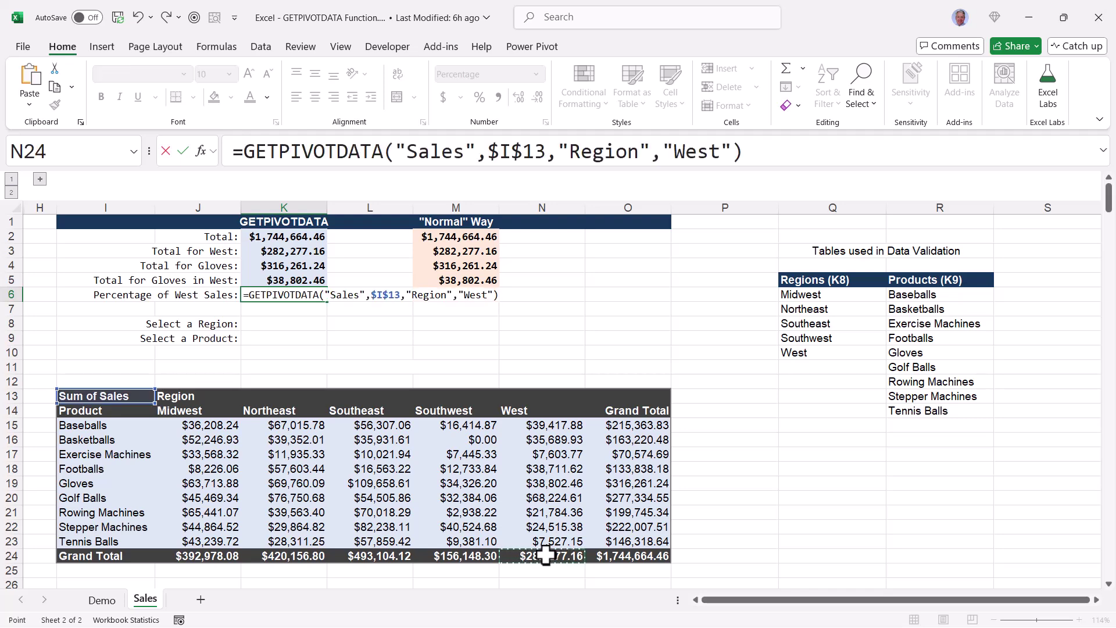
text(/)
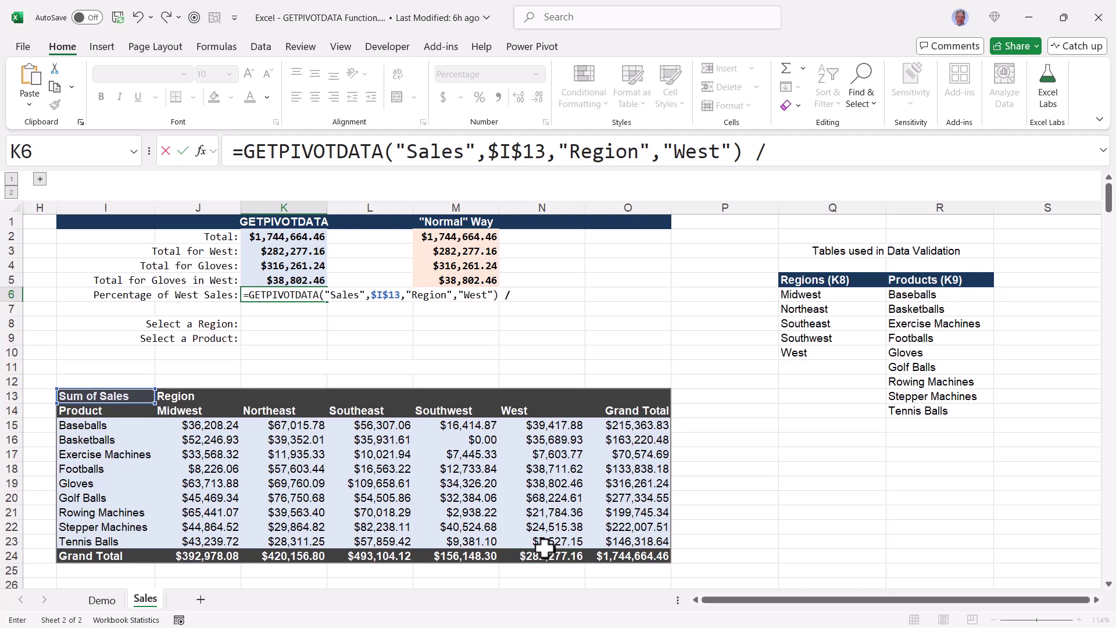
click(623, 560)
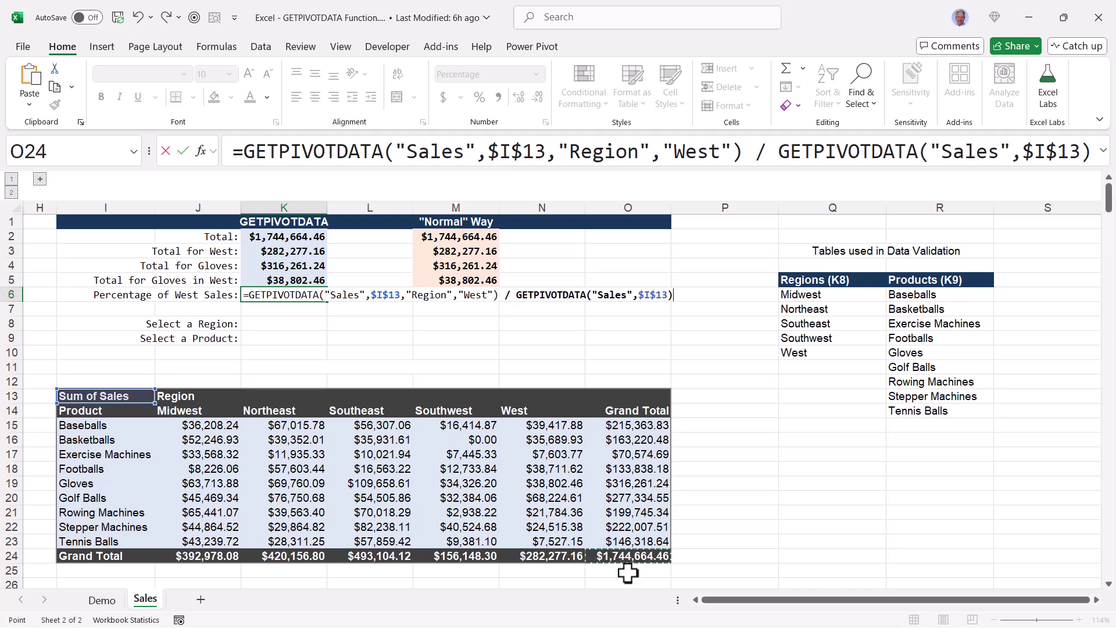
key(ctrl+Return)
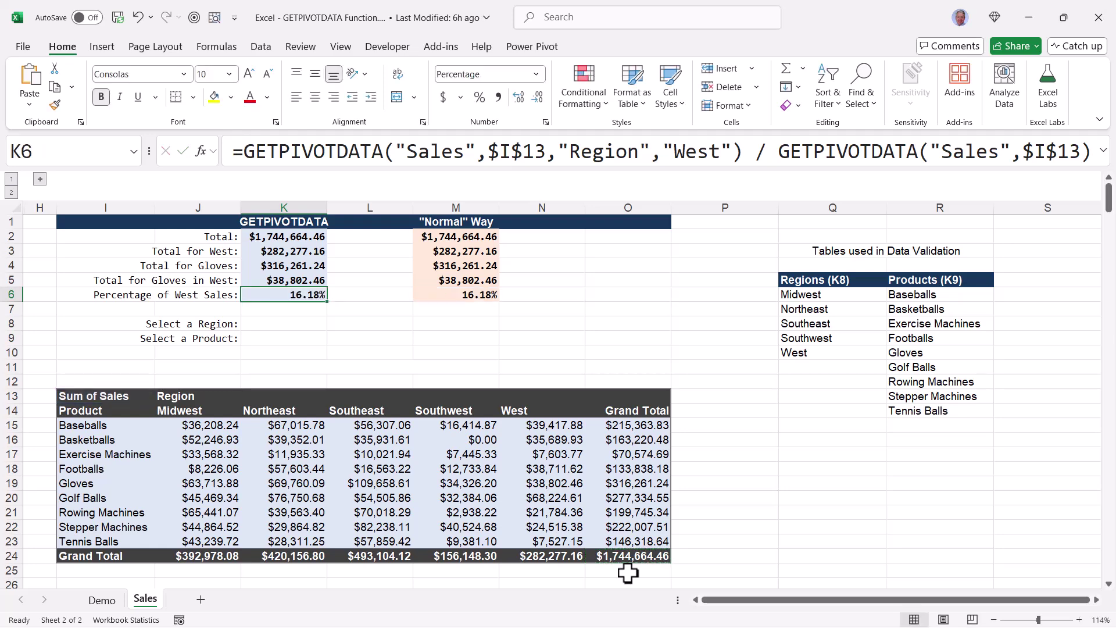
click(433, 294)
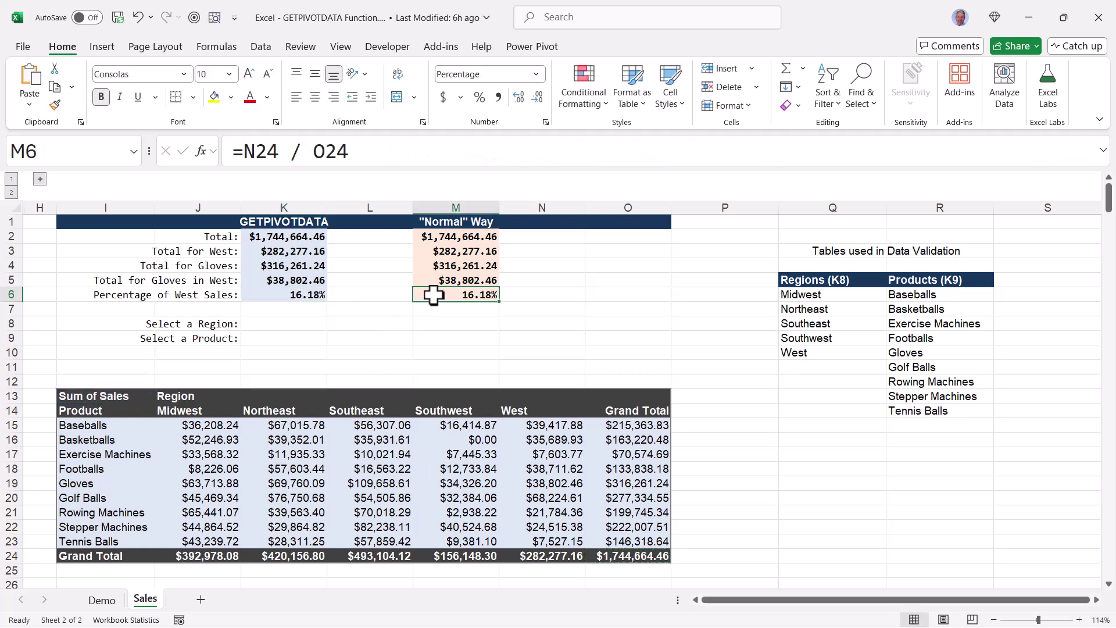
click(301, 294)
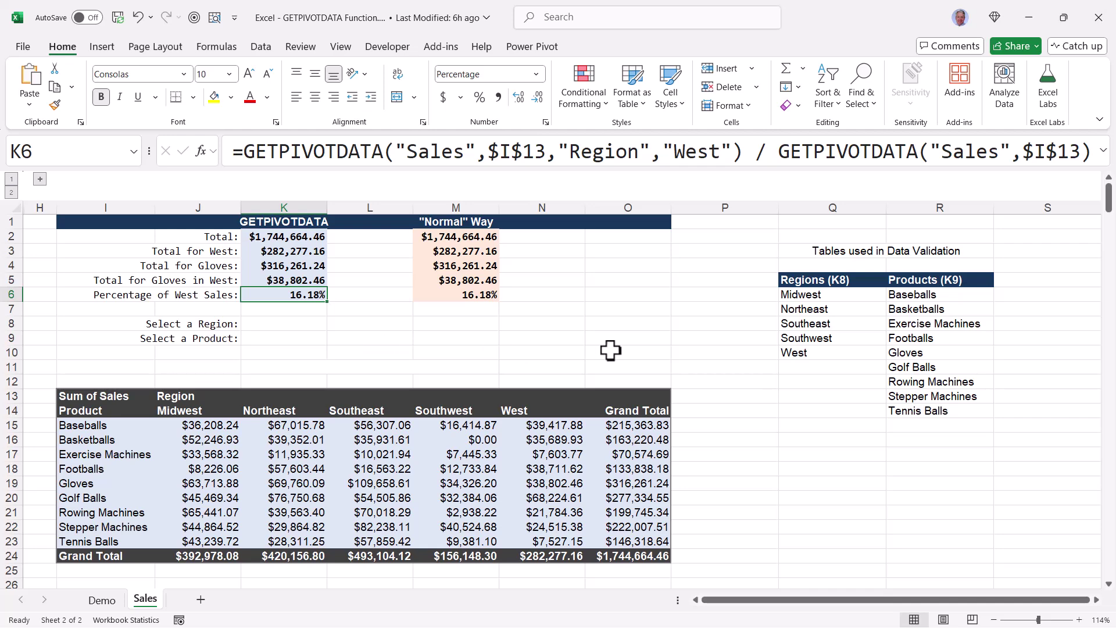
key(alt+a)
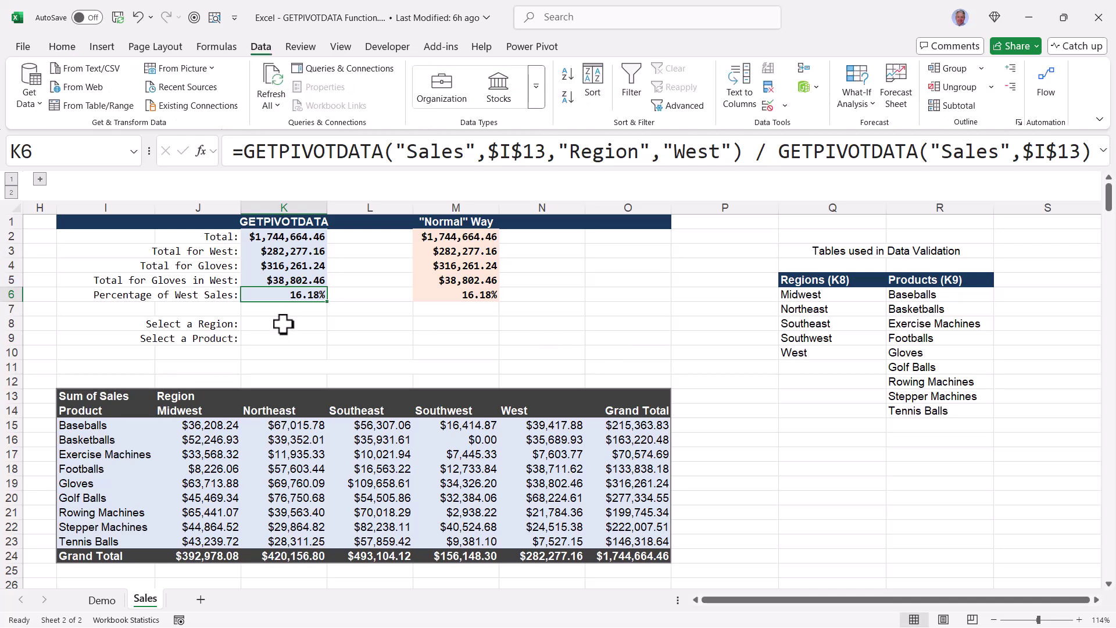
click(283, 324)
click(333, 323)
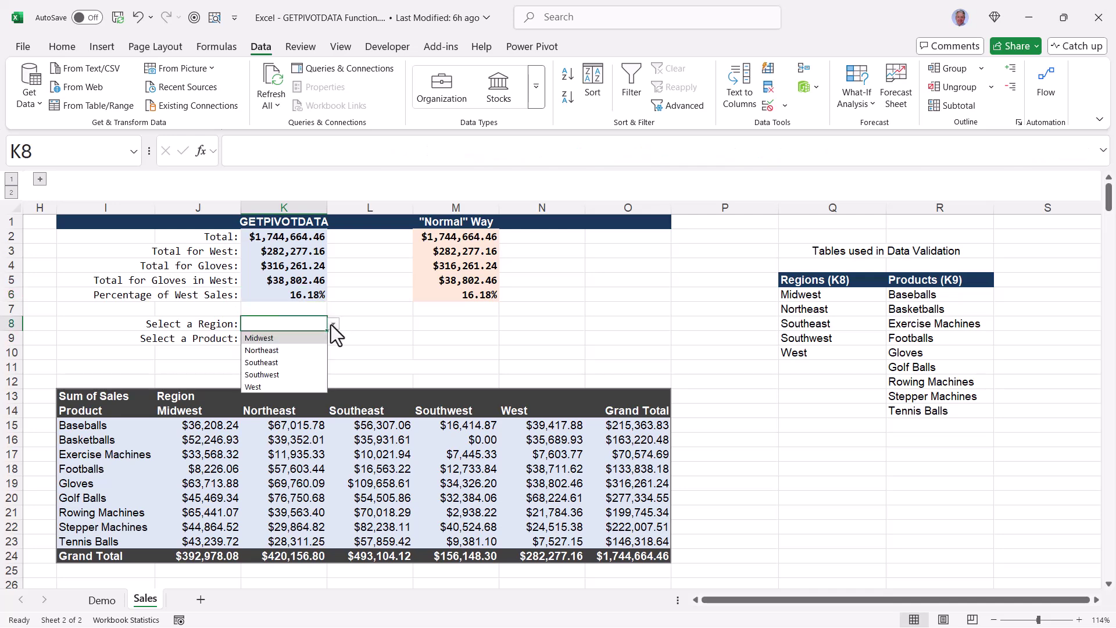
click(319, 324)
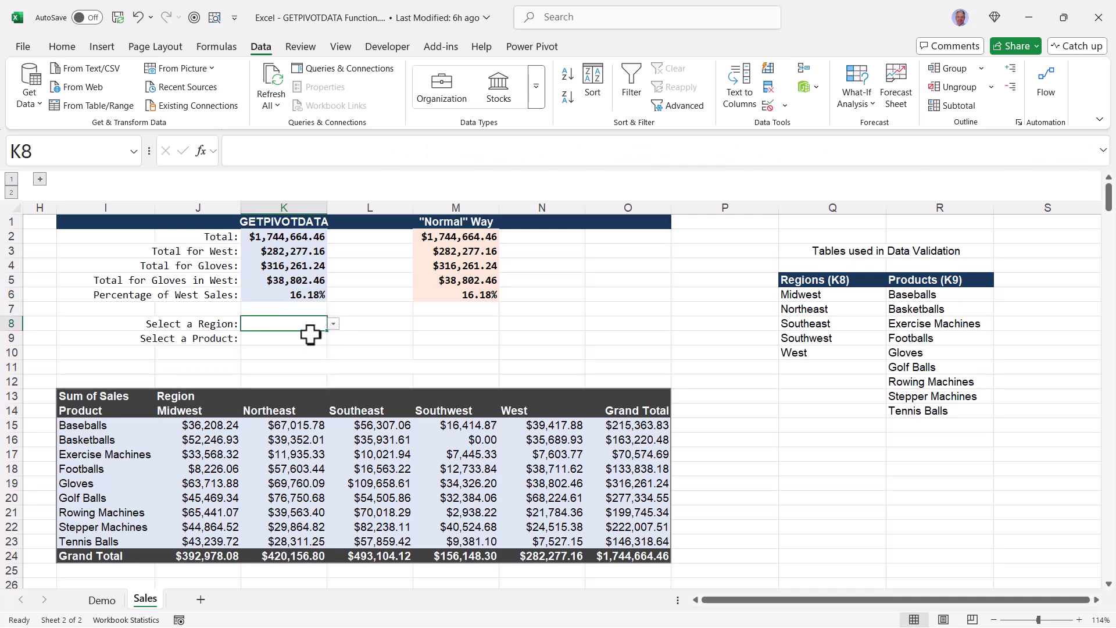
click(314, 338)
click(333, 339)
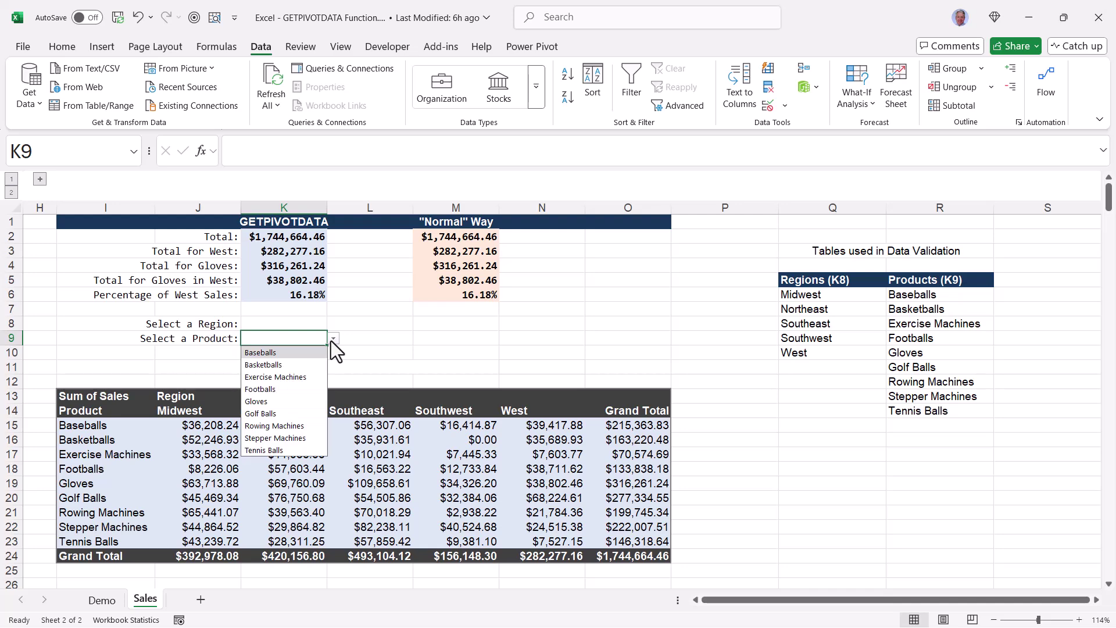
click(333, 341)
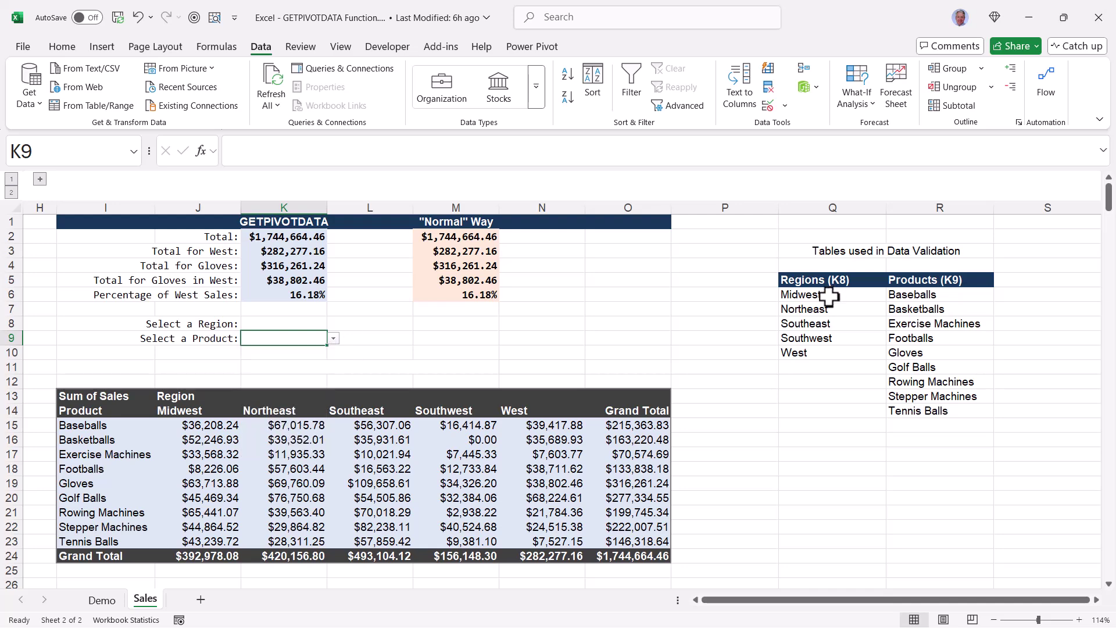
drag(829, 297, 826, 355)
drag(944, 294, 942, 410)
click(542, 367)
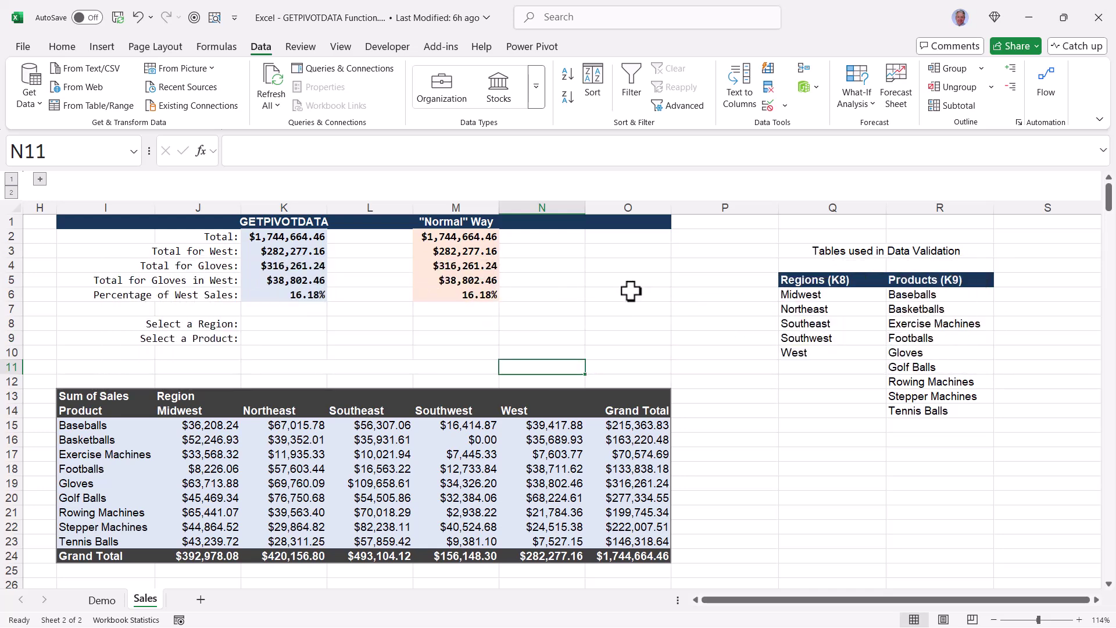
Create a GETPIVOTDATA lookup in N11, replacing Gloves and Southeast with references to K9 and K8.
text(=)
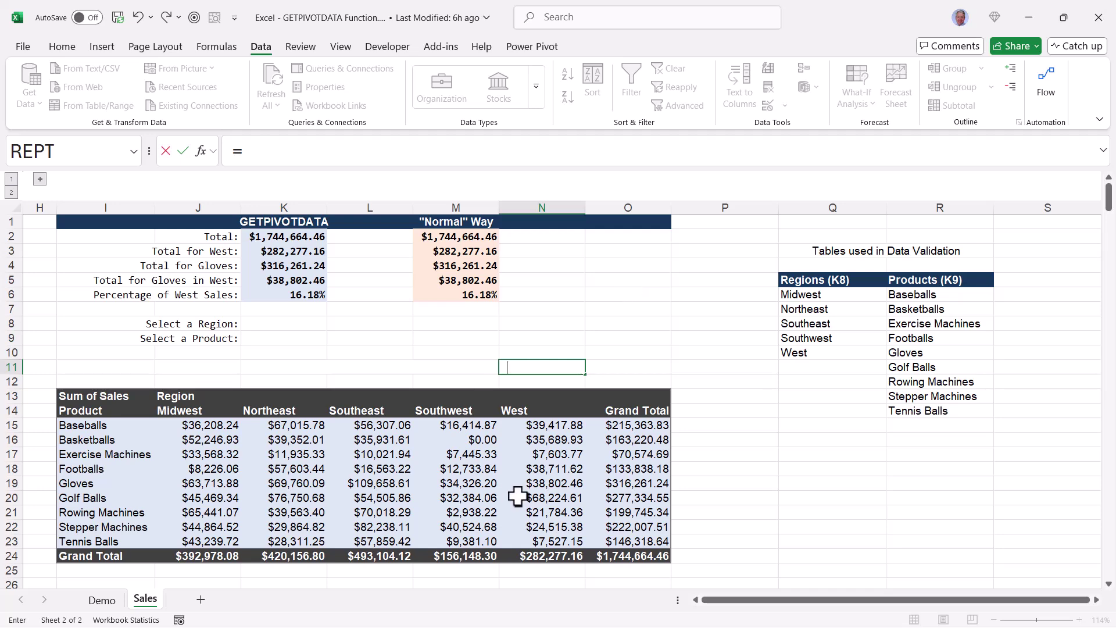
click(378, 480)
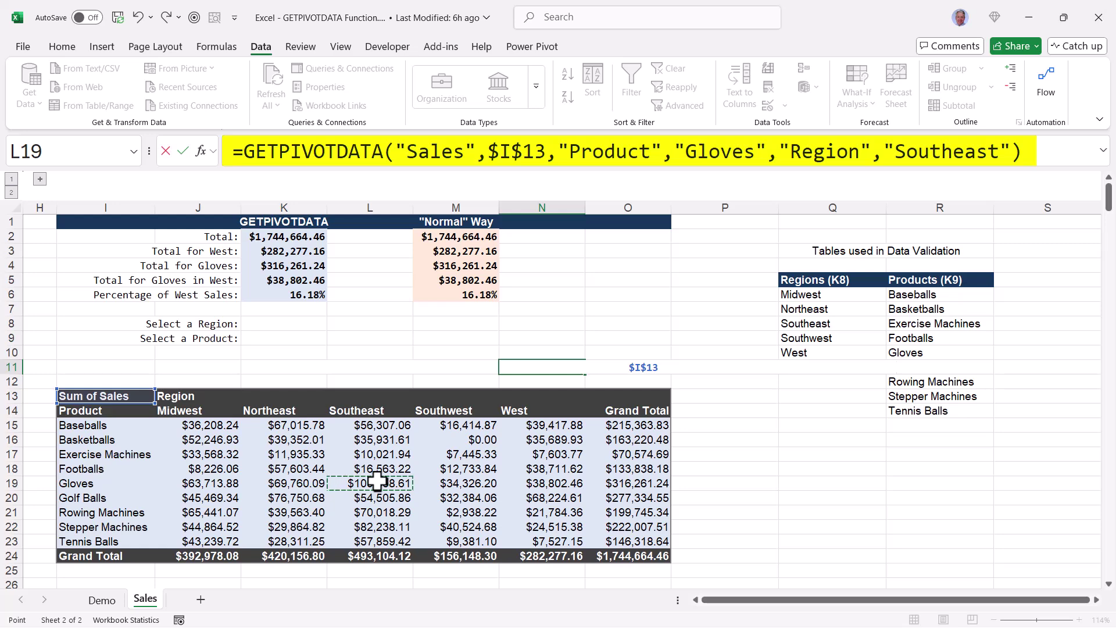
key(ctrl+Return)
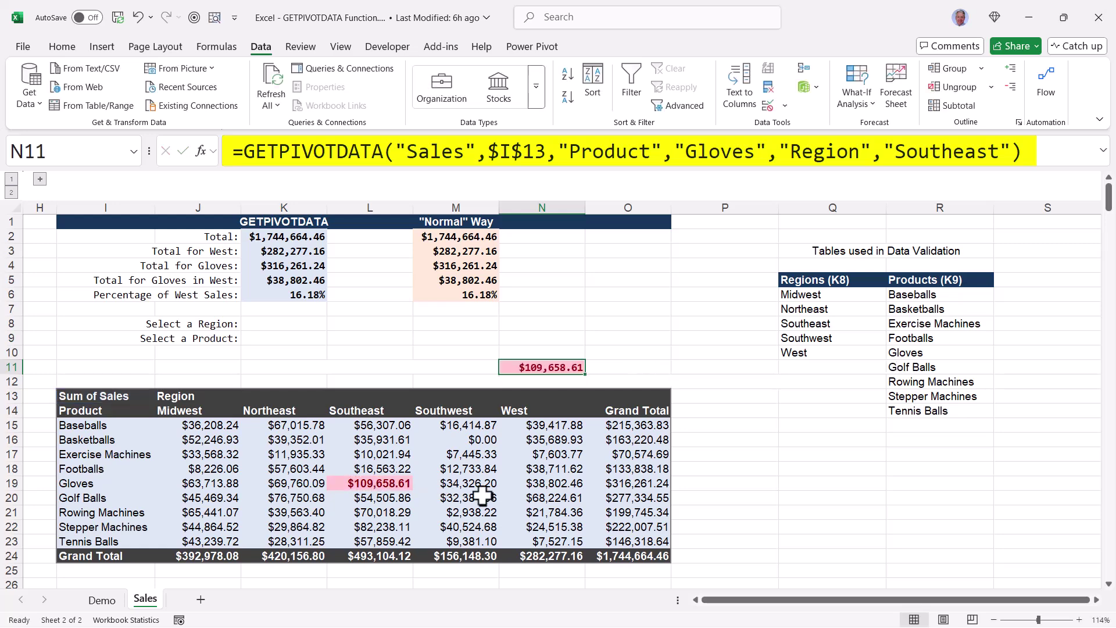
double_click(710, 153)
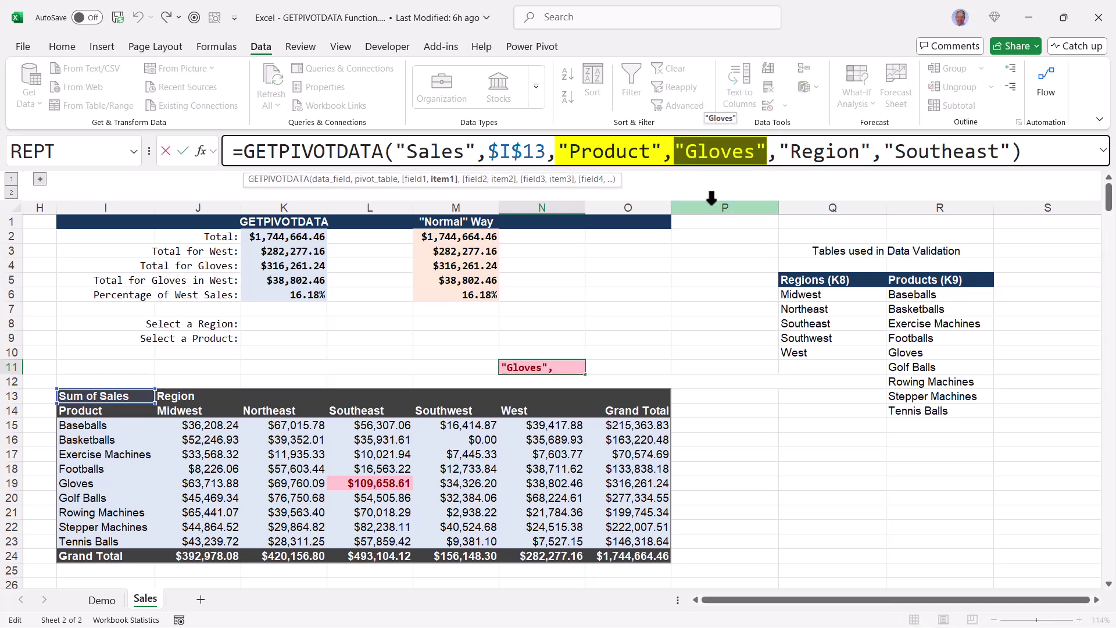
click(287, 339)
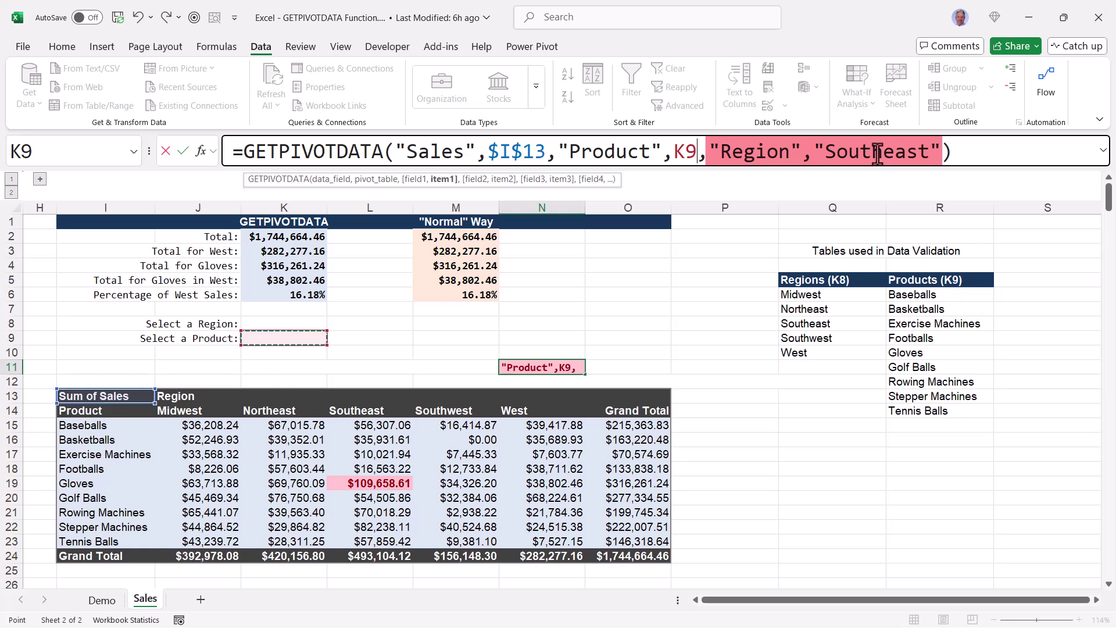
double_click(878, 156)
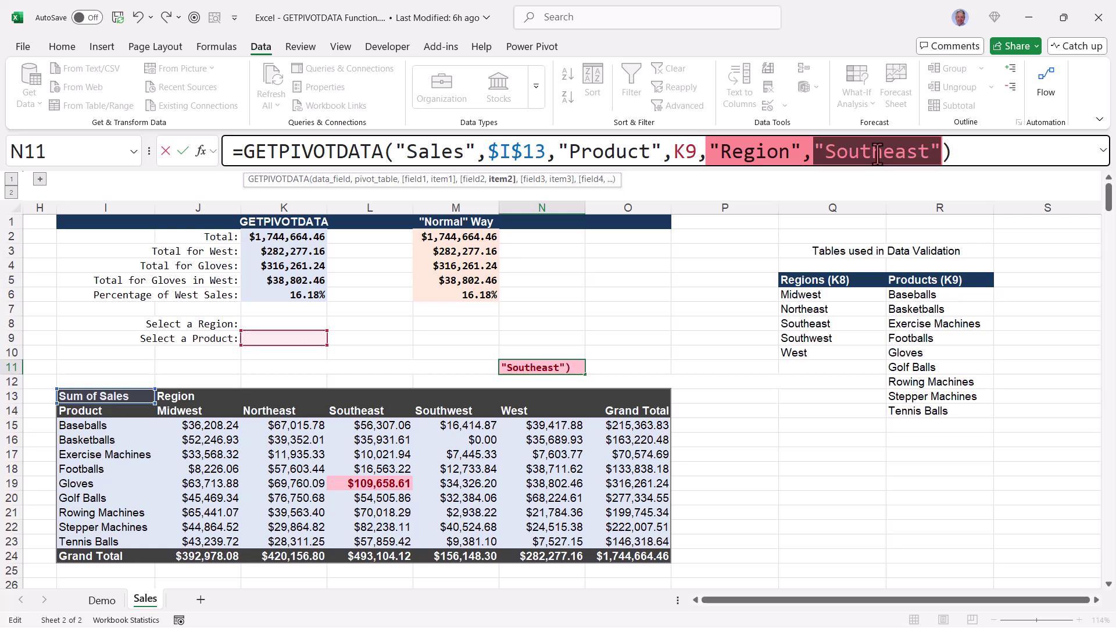
click(281, 319)
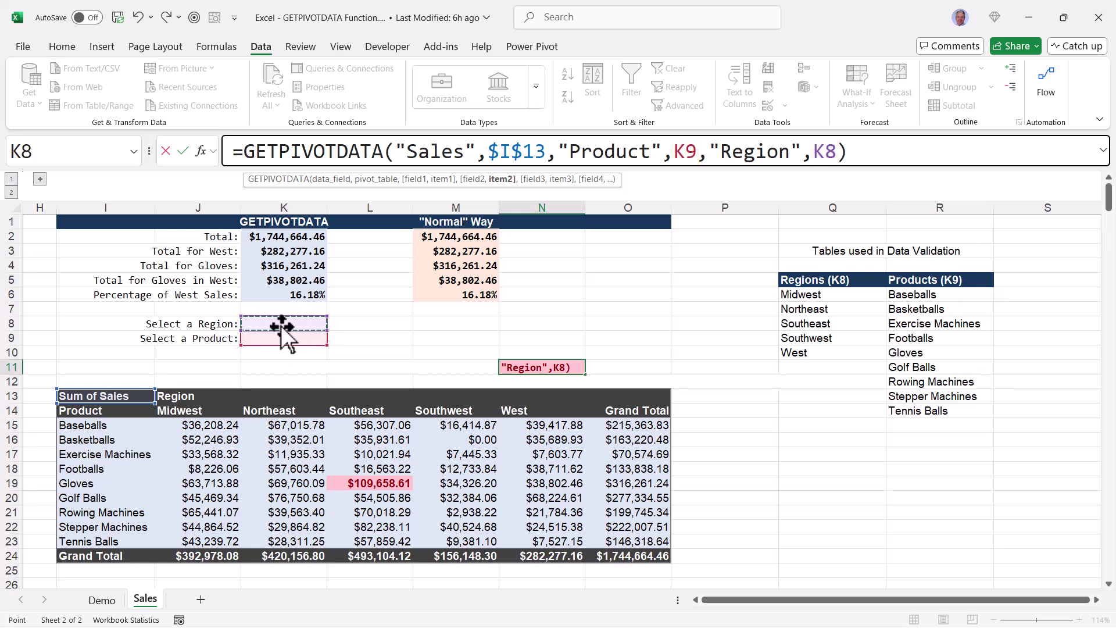
key(ctrl+Return)
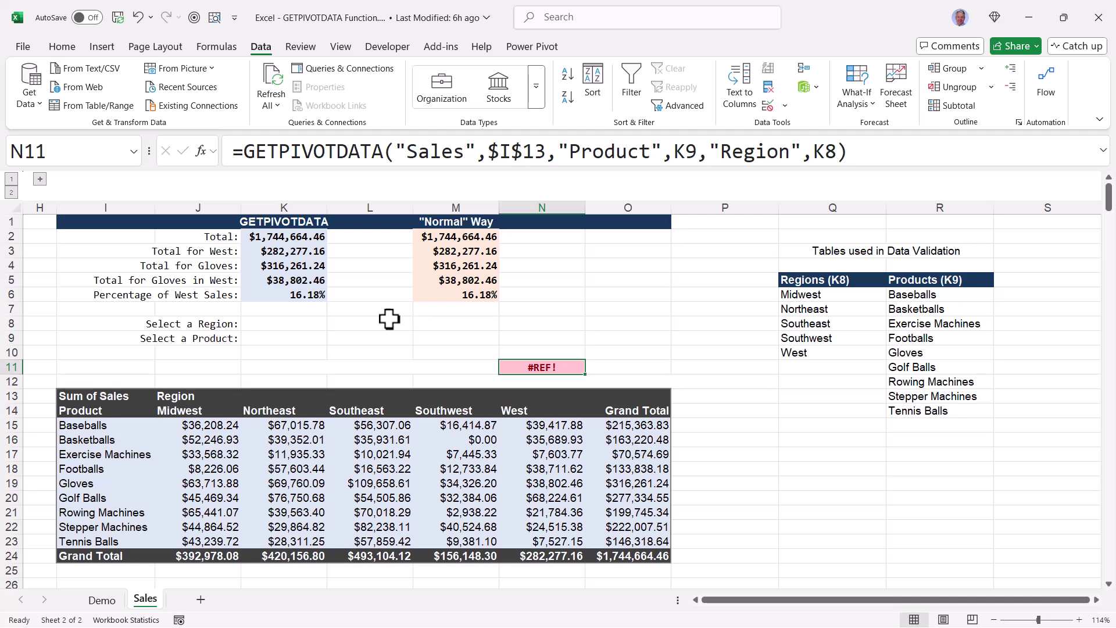
Test the lookup by choosing Northeast and Footballs in the K8 and K9 drop-downs.
click(316, 324)
click(333, 324)
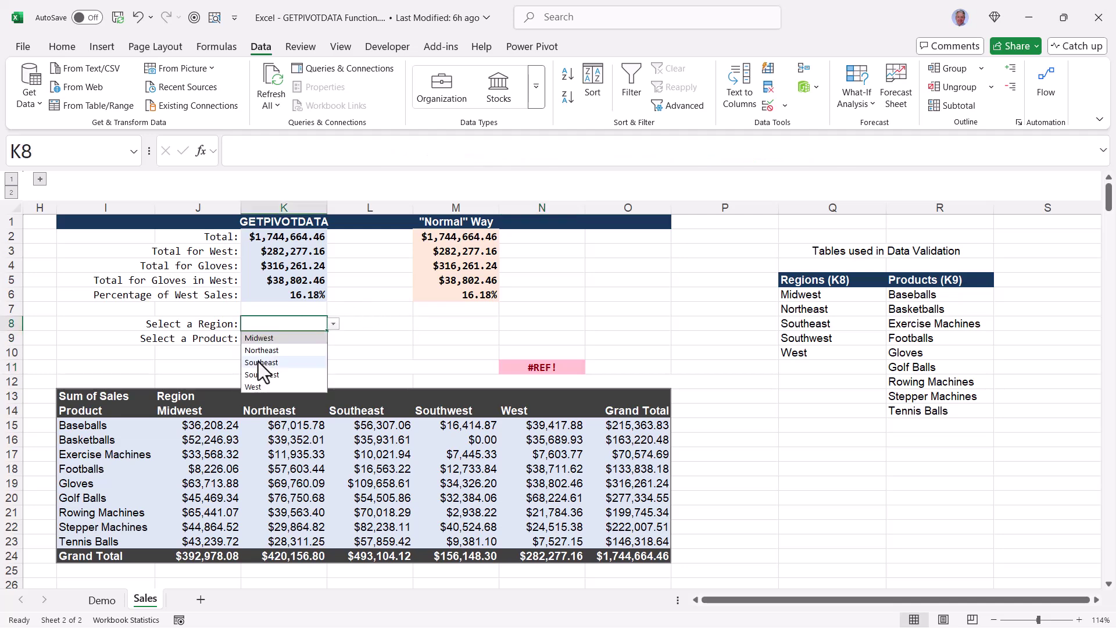
click(278, 350)
click(286, 340)
click(333, 338)
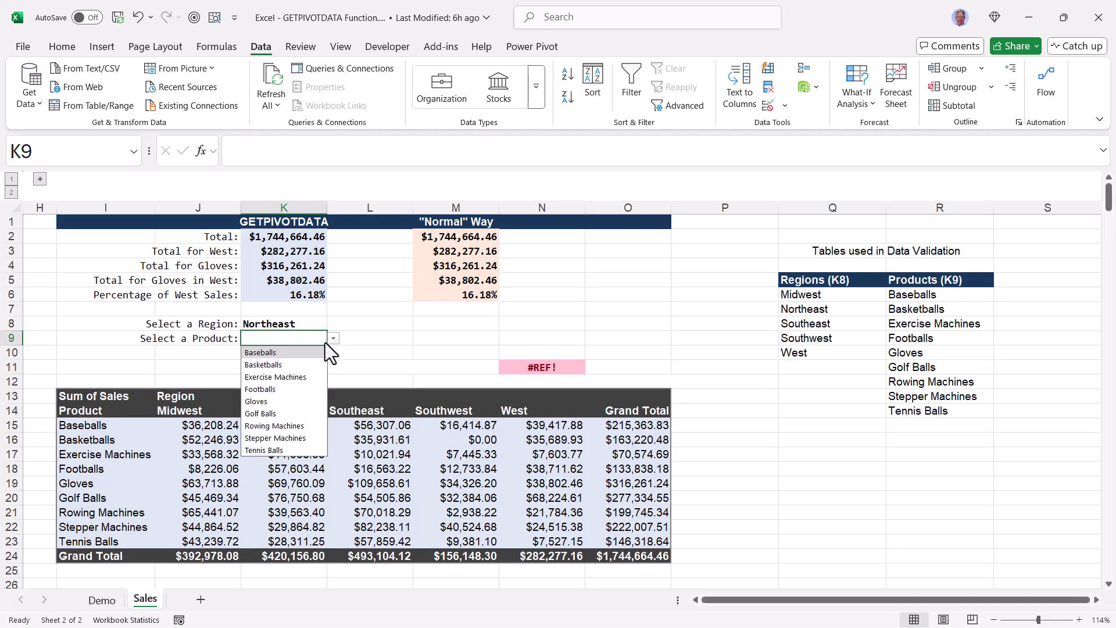
click(271, 385)
click(541, 367)
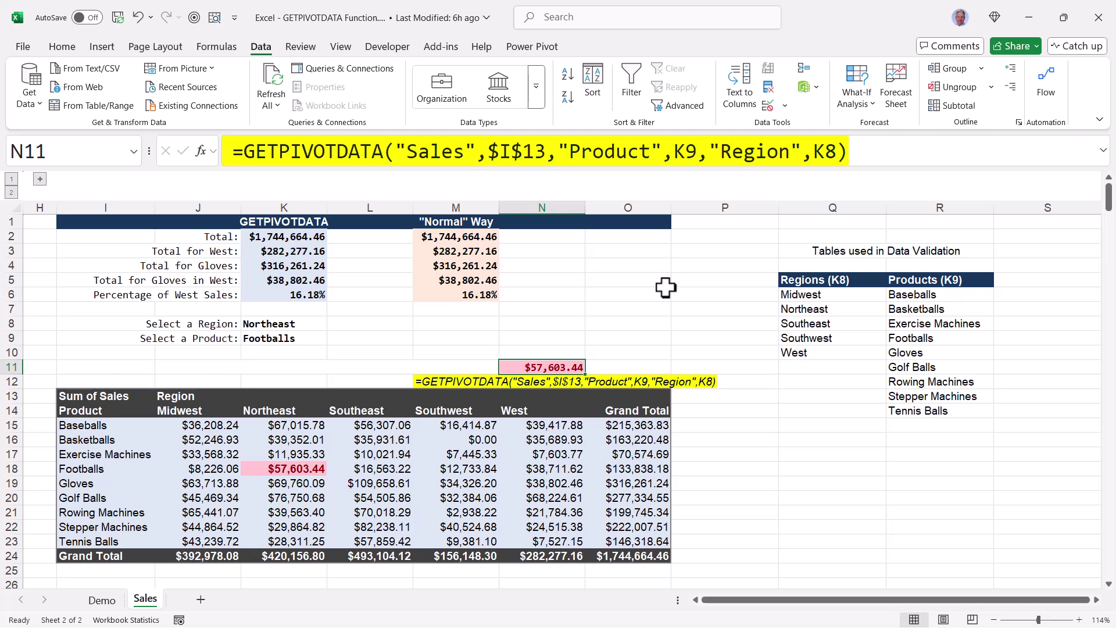
Choose West and Stepper Machines so N11 returns $24,515.38.
click(297, 324)
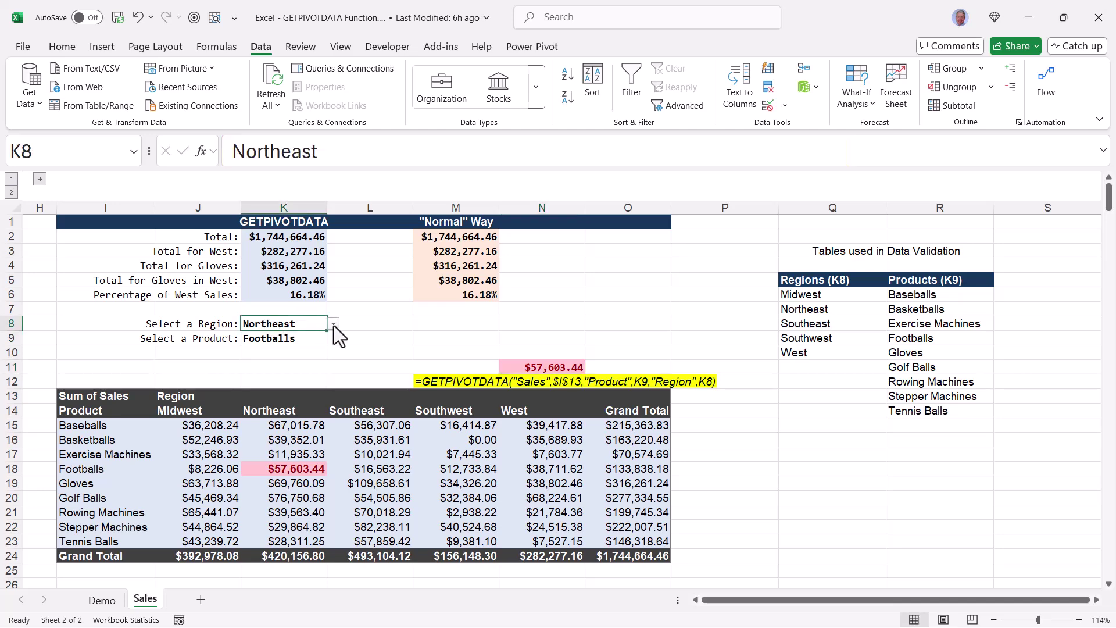
click(333, 326)
click(260, 389)
click(308, 338)
click(333, 338)
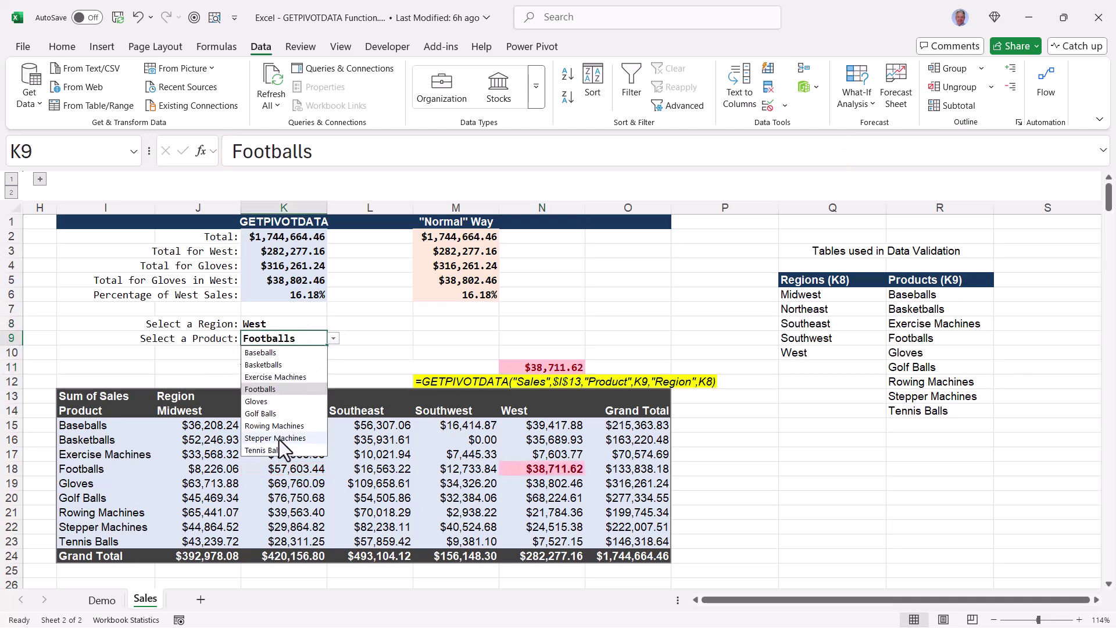
click(279, 438)
click(542, 367)
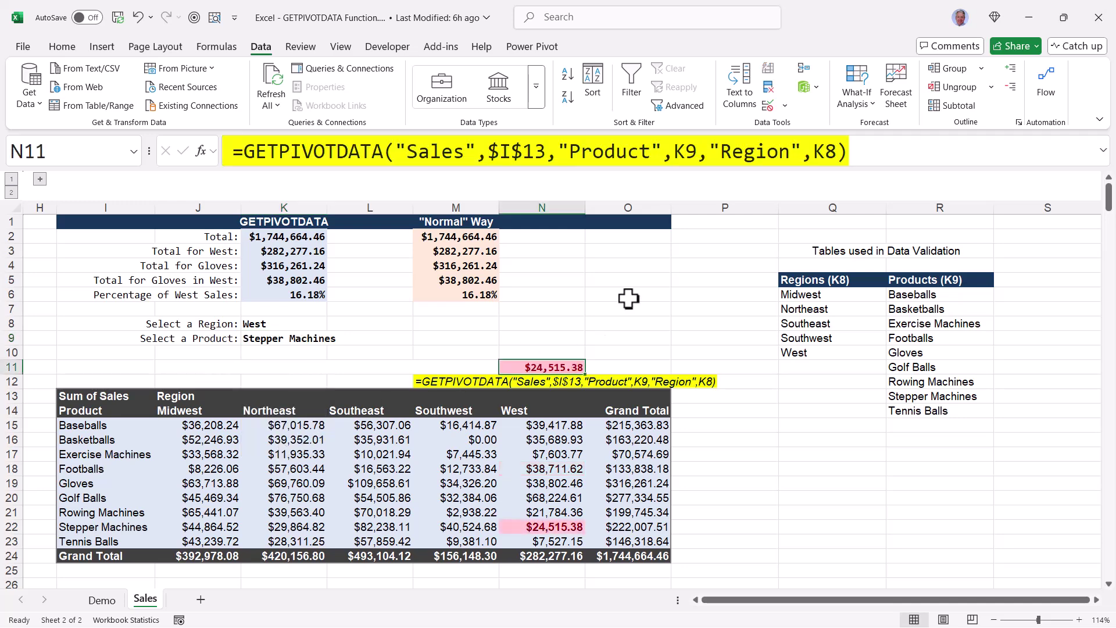